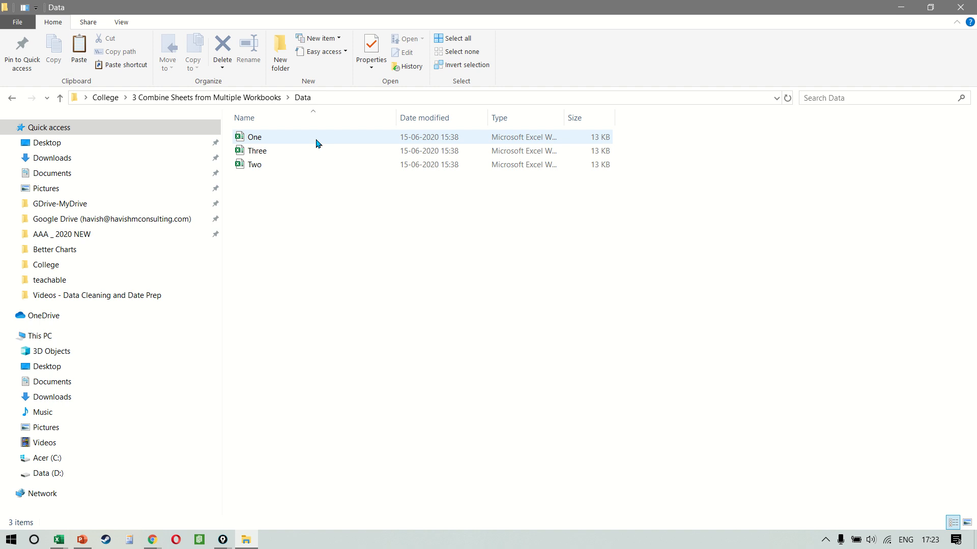
Open workbook One from the Data folder, review its Region and Sales table, and close the workbook
click(316, 140)
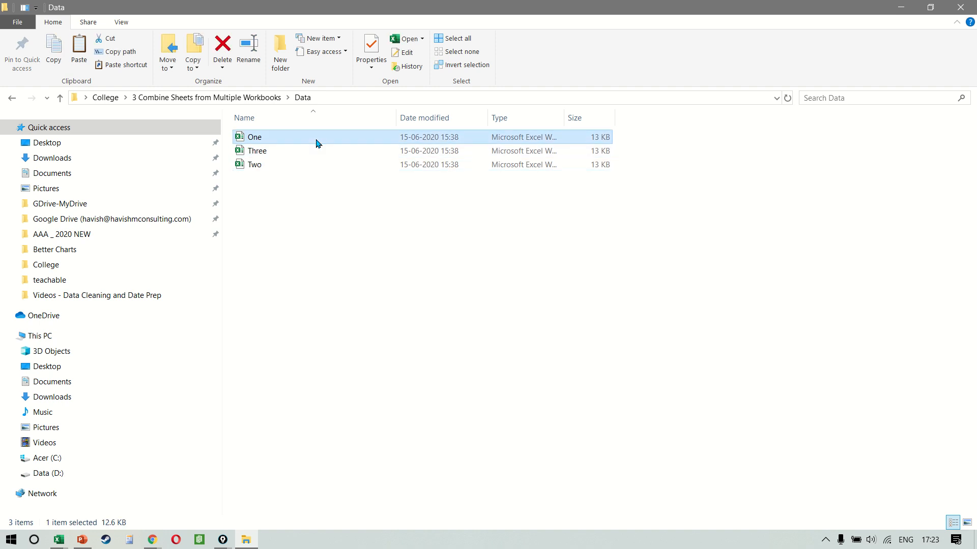
key(Down)
key(Down)
key(Up)
key(Up)
key(alt+Tab)
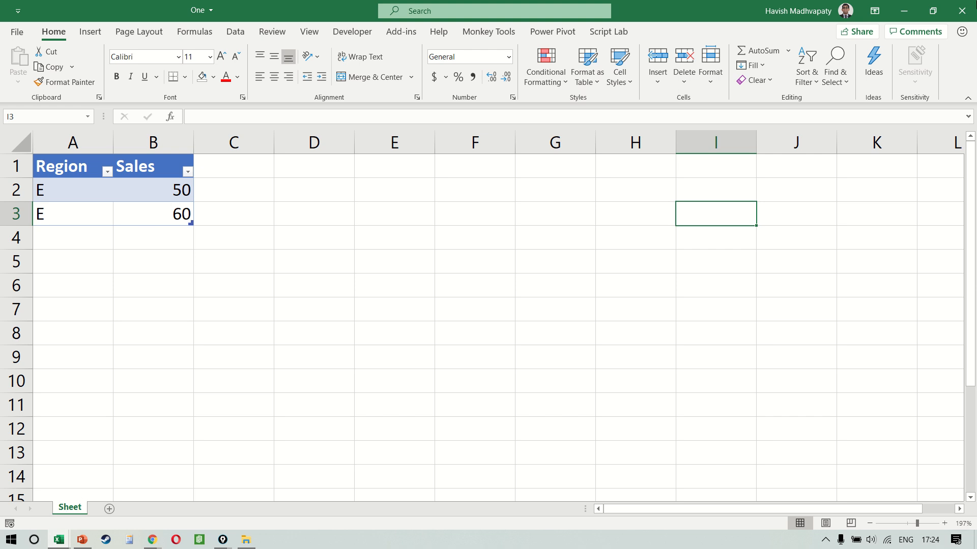
click(968, 17)
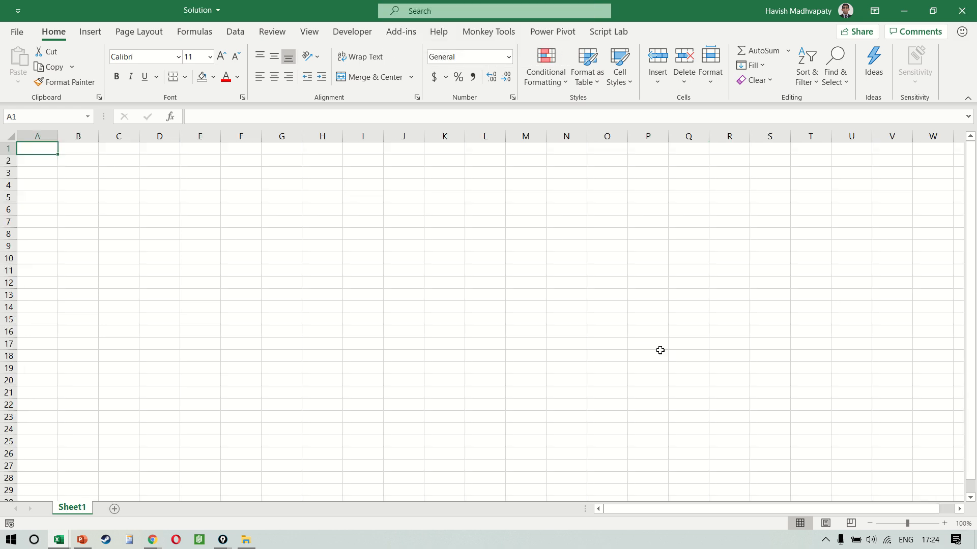
Open workbook Three from the Data folder in File Explorer, review its table, and close the workbook
key(alt+Tab)
key(Down)
key(Return)
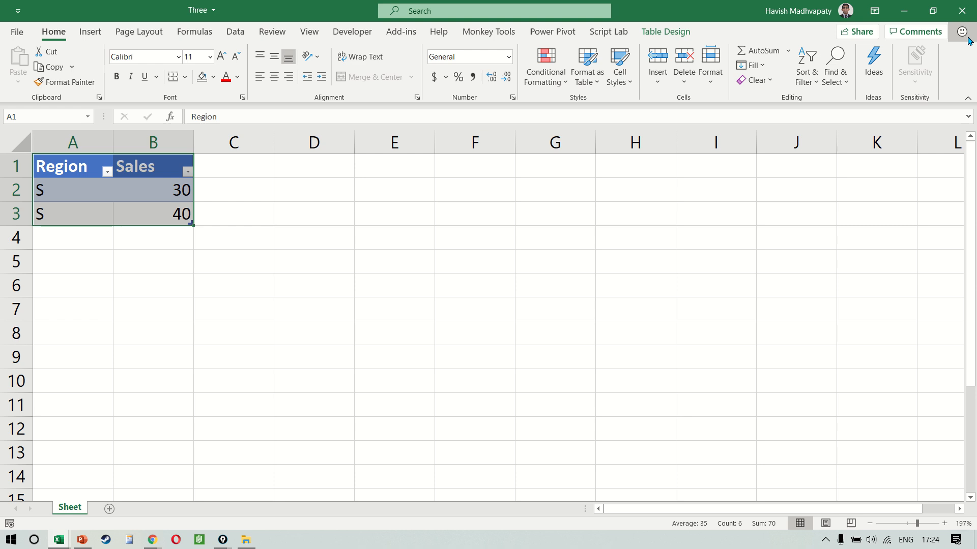
click(966, 15)
Open workbook Two from the Data folder in File Explorer, review its table, and close the workbook
key(alt+Tab)
key(Down)
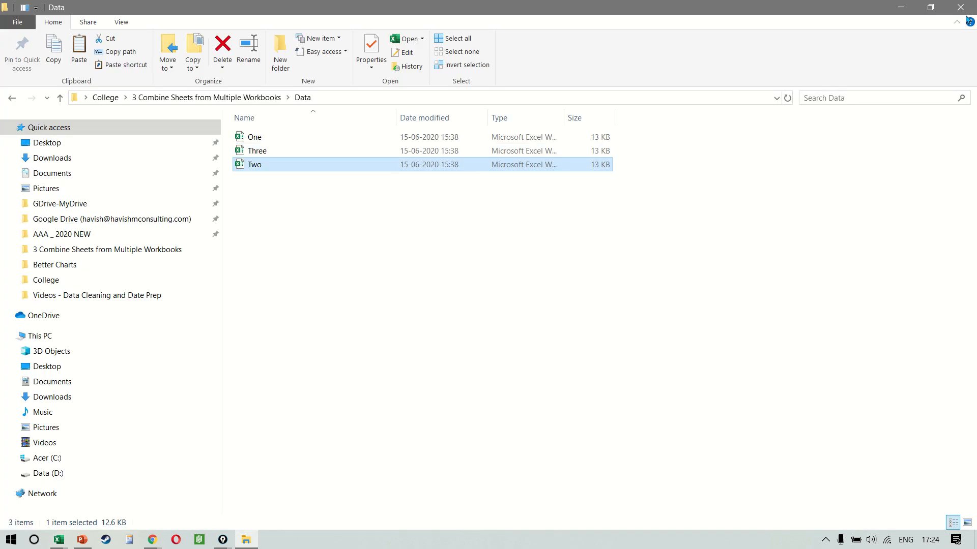
key(alt+Tab)
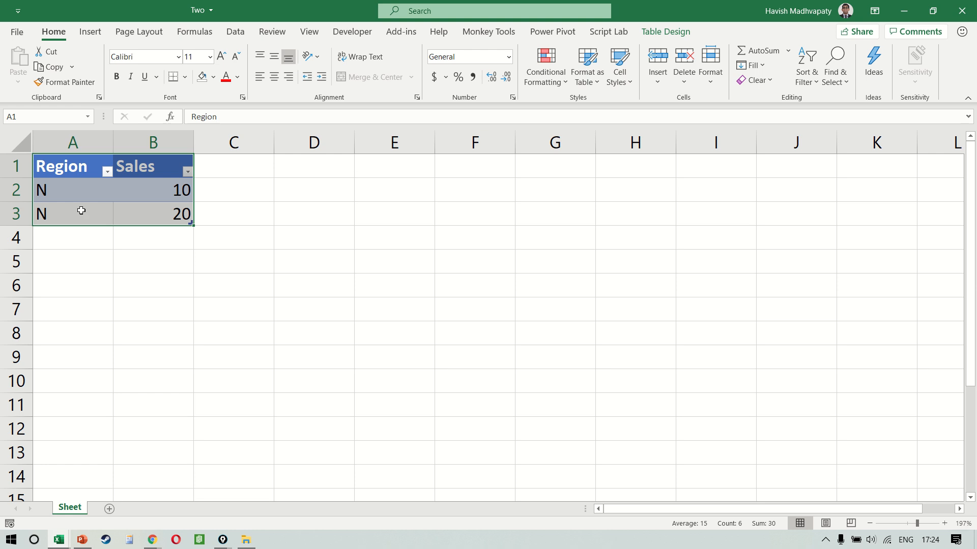
click(961, 11)
Select cell B2 on Sheet1 of the Solution workbook and start a data import from a folder
key(Down)
scroll(314, 396, up, 1)
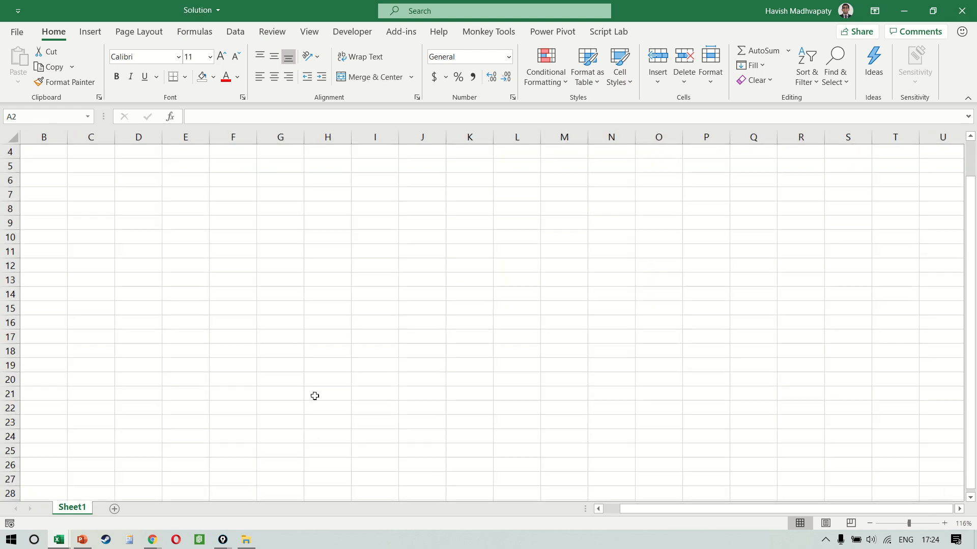
key(ctrl+Home)
key(Down)
key(Right)
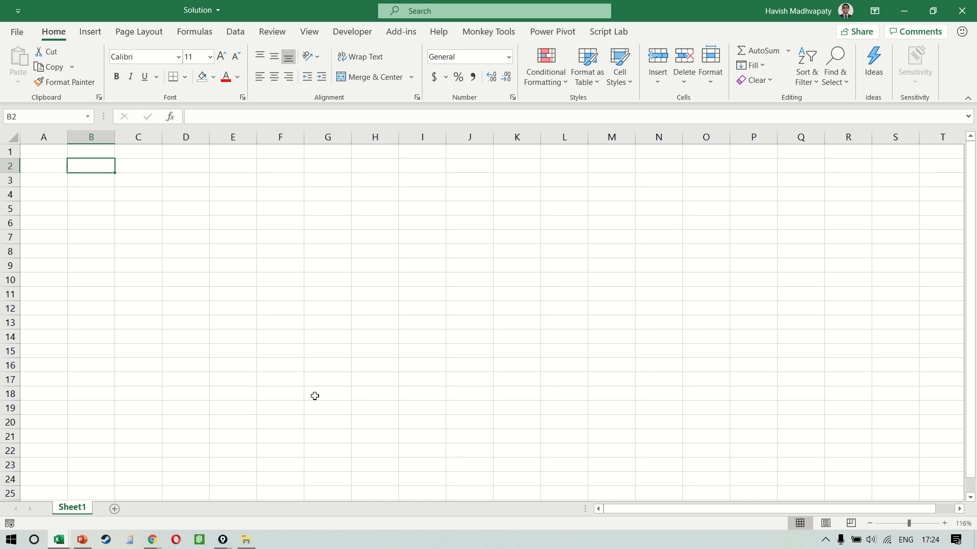
click(235, 32)
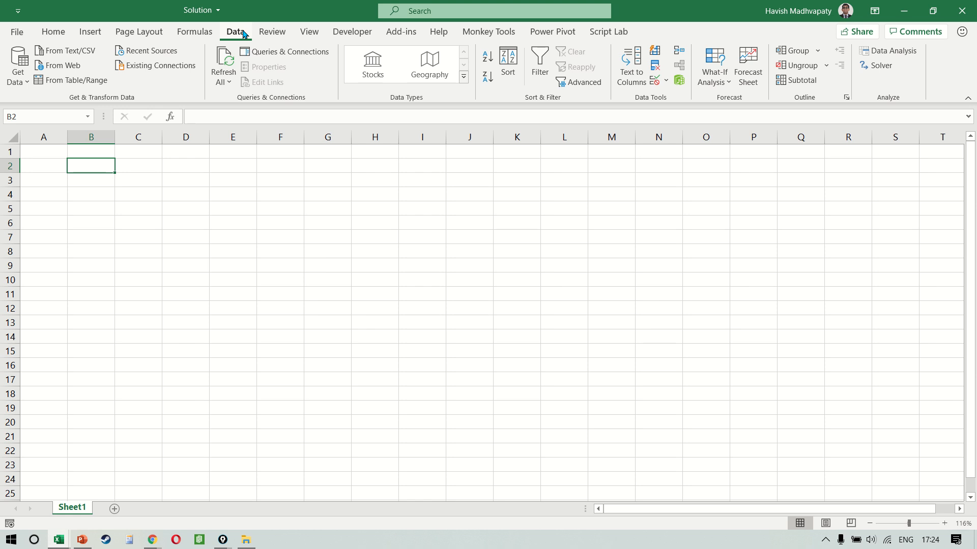
click(18, 69)
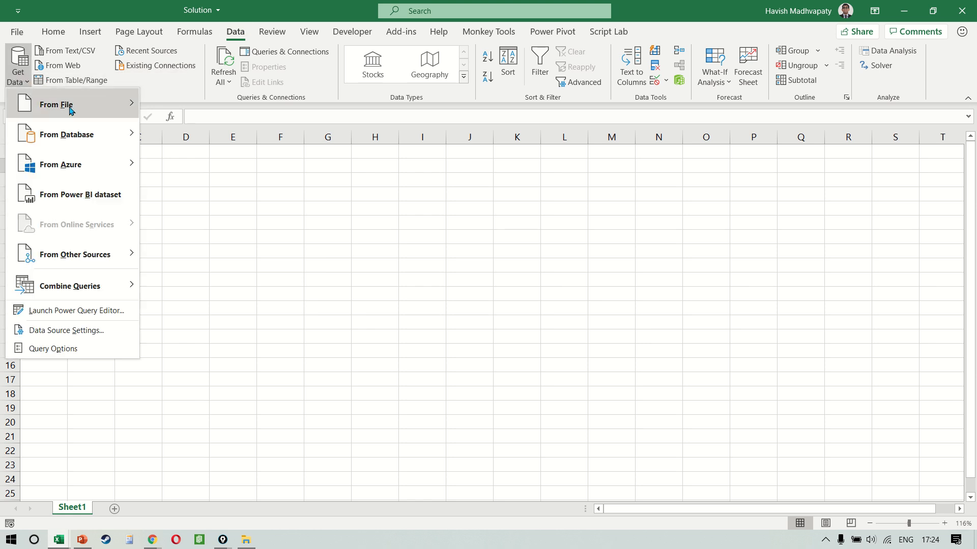
mouse_move(70, 108)
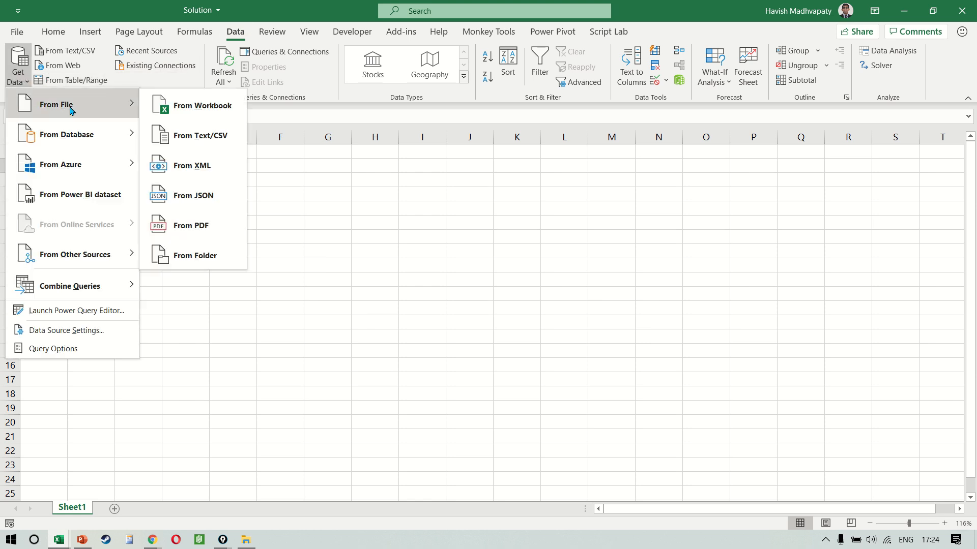
click(219, 256)
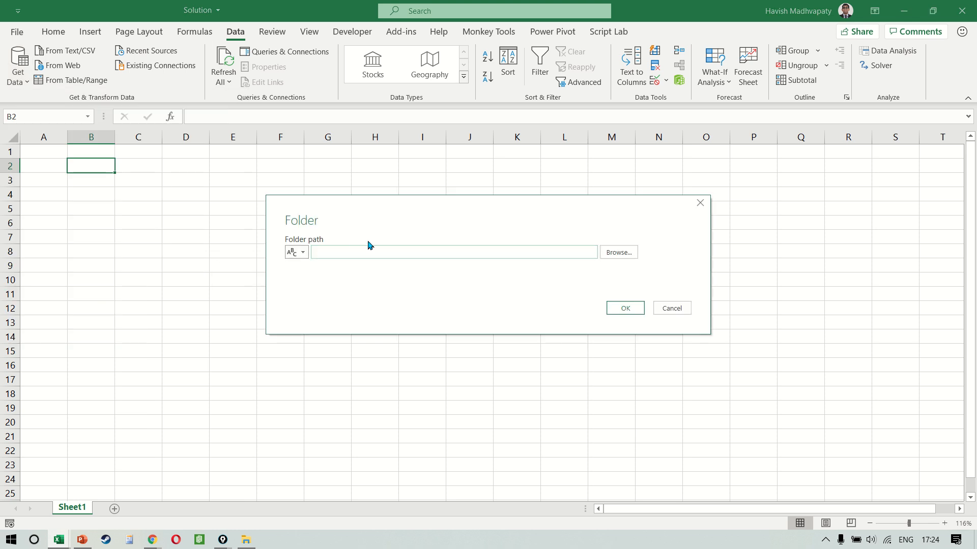
Copy the Data folder's path from File Explorer and submit it as the folder path for the Excel import
key(alt+Tab)
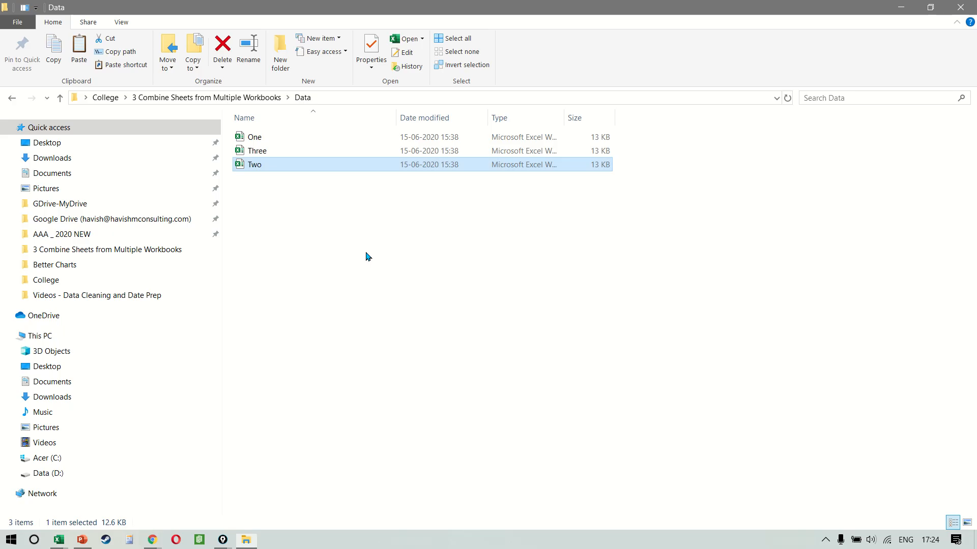
key(alt+d)
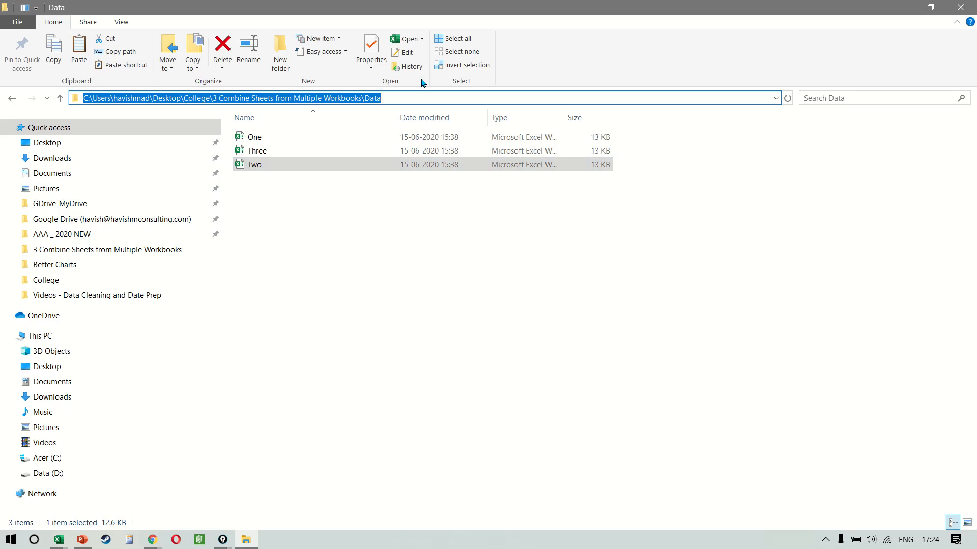
key(ctrl+c)
key(alt+Tab)
key(ctrl+v)
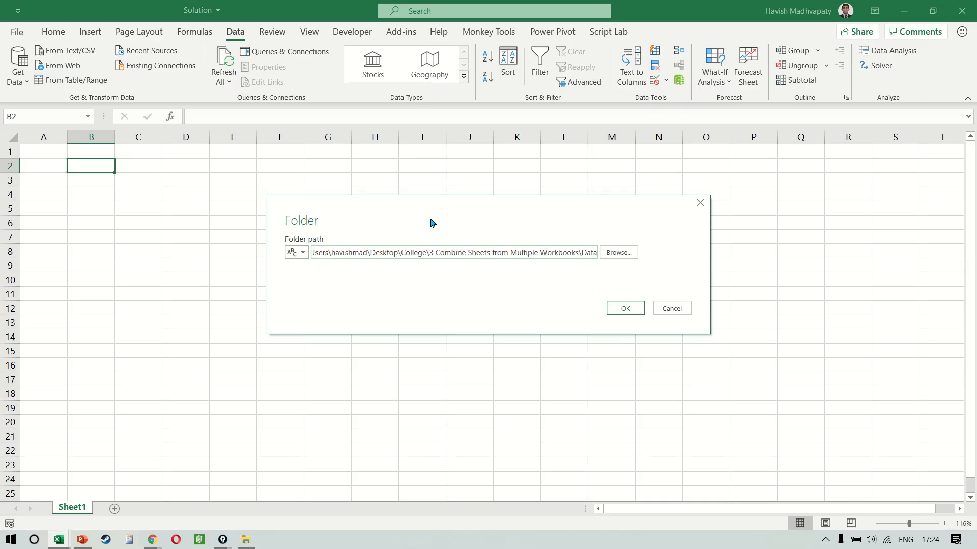
click(623, 310)
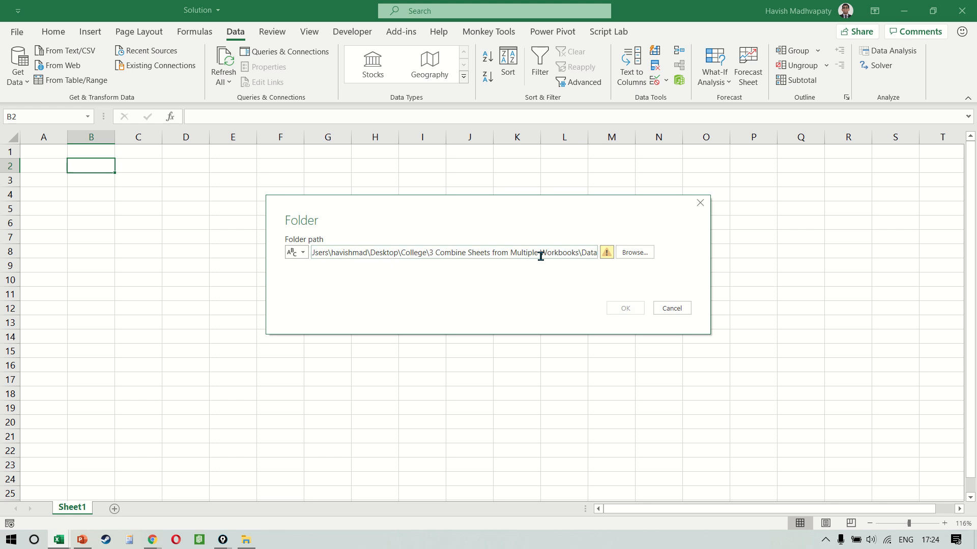
click(626, 308)
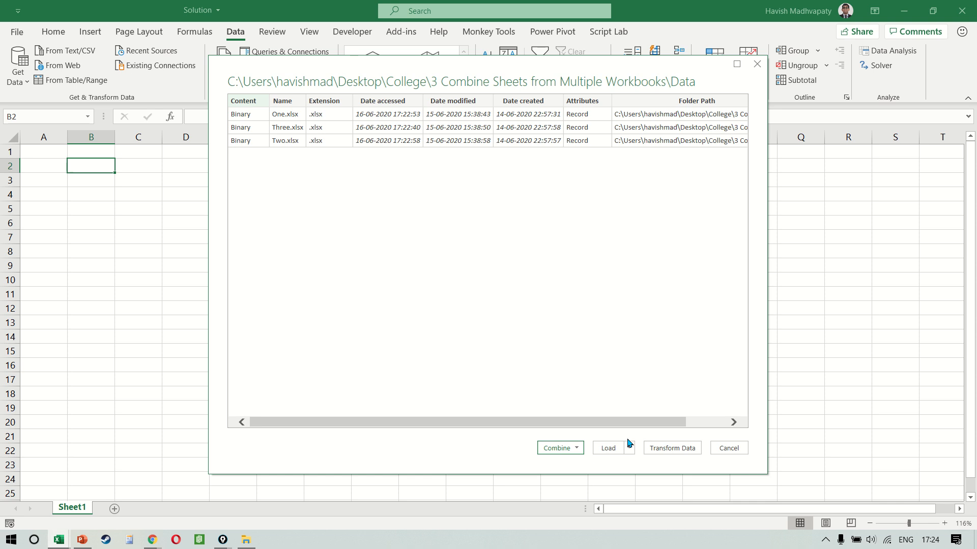
Start Combine & Transform Data on the folder's files and preview the Sheet object of the first file
click(574, 450)
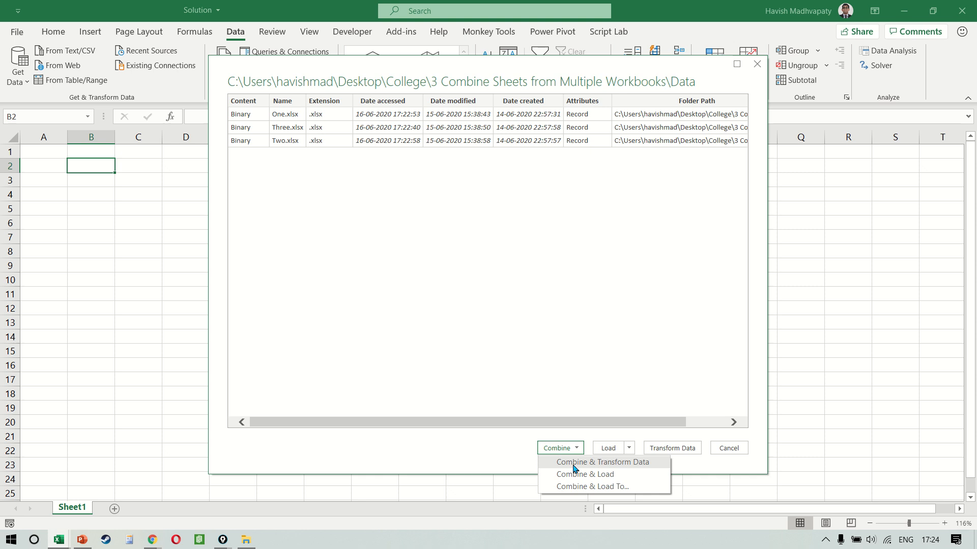
click(574, 464)
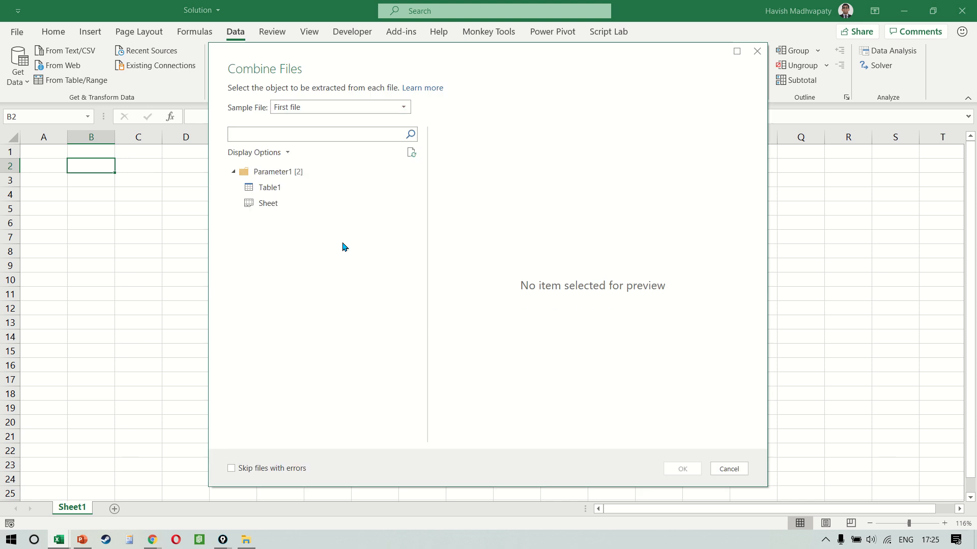
click(296, 196)
click(297, 205)
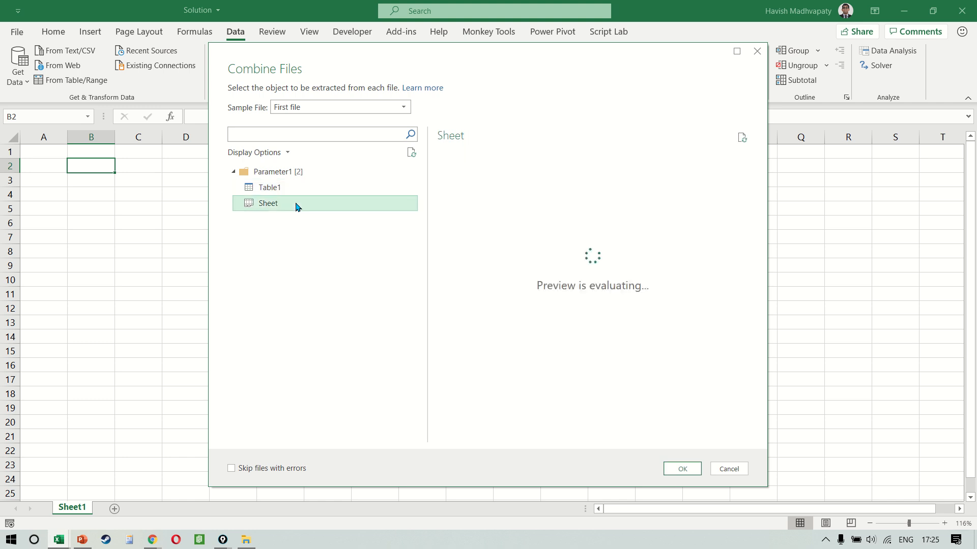
Compare the objects offered with One.xlsx, Three.xlsx and Two.xlsx as sample file, and select Table2 in Three.xlsx for preview
click(337, 108)
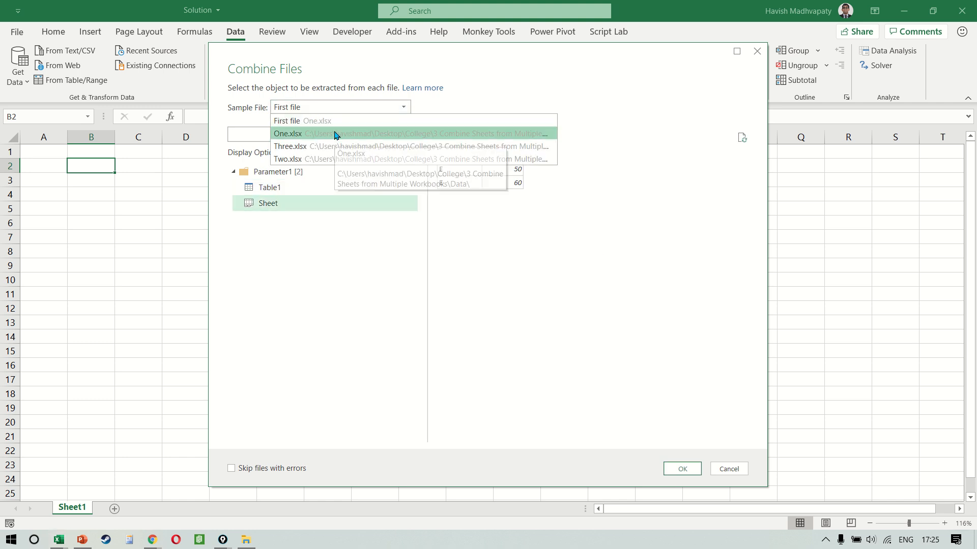
click(336, 135)
click(336, 109)
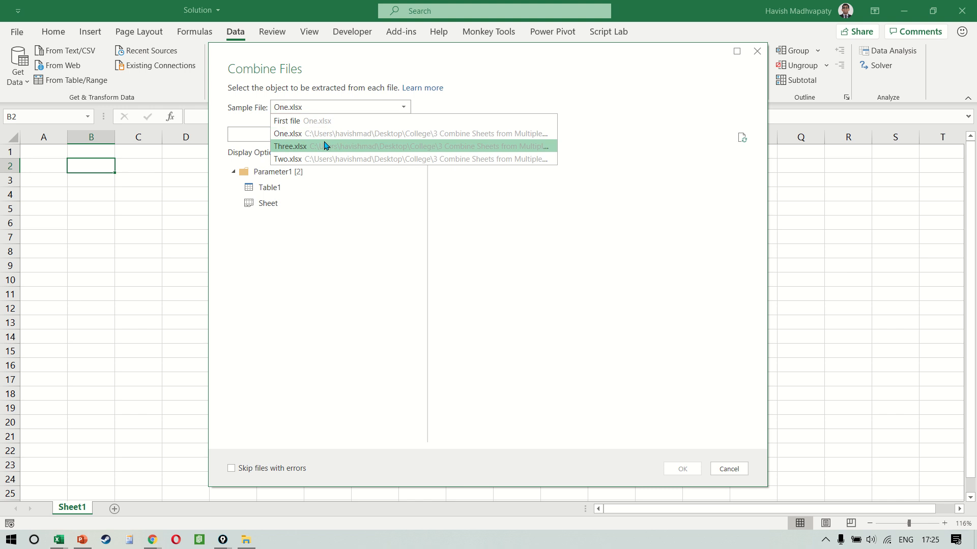
click(326, 146)
click(328, 111)
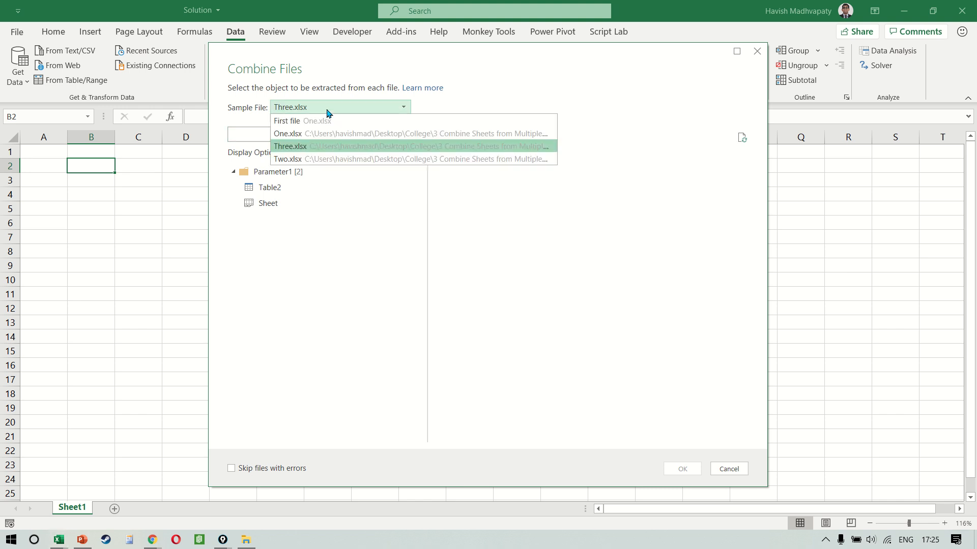
click(333, 158)
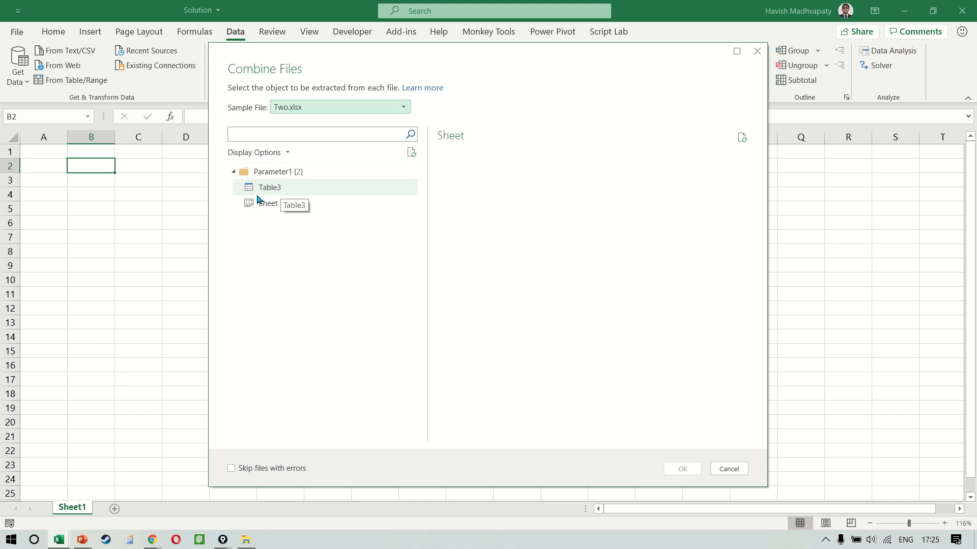
click(339, 111)
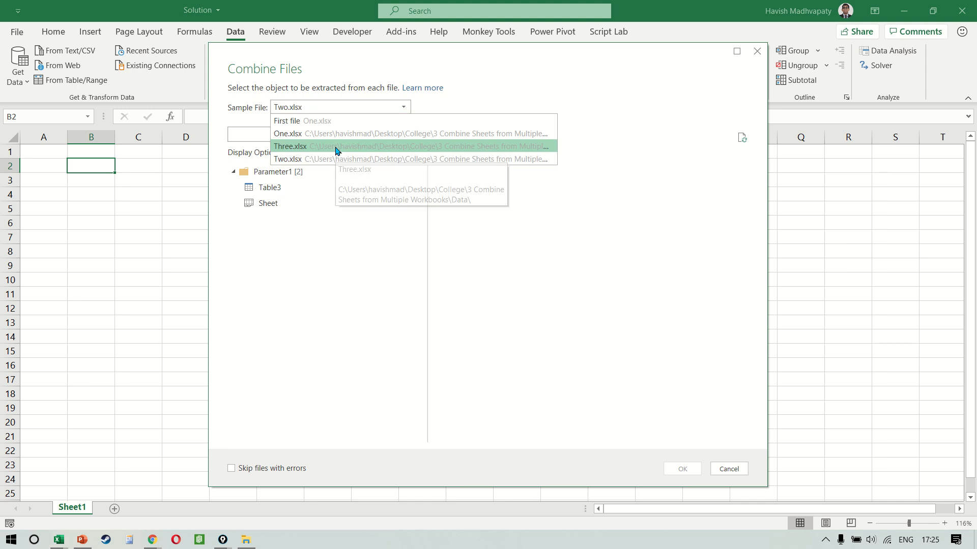
click(336, 151)
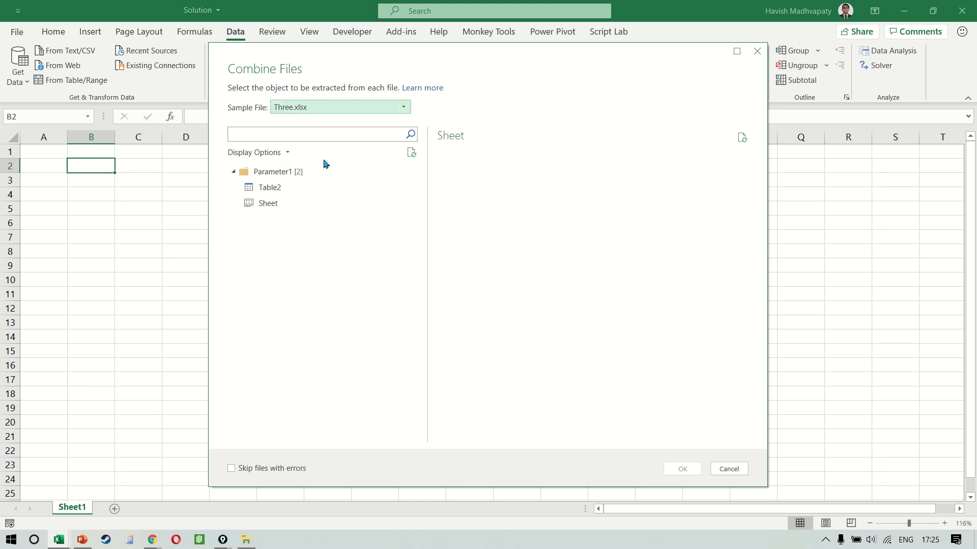
click(297, 188)
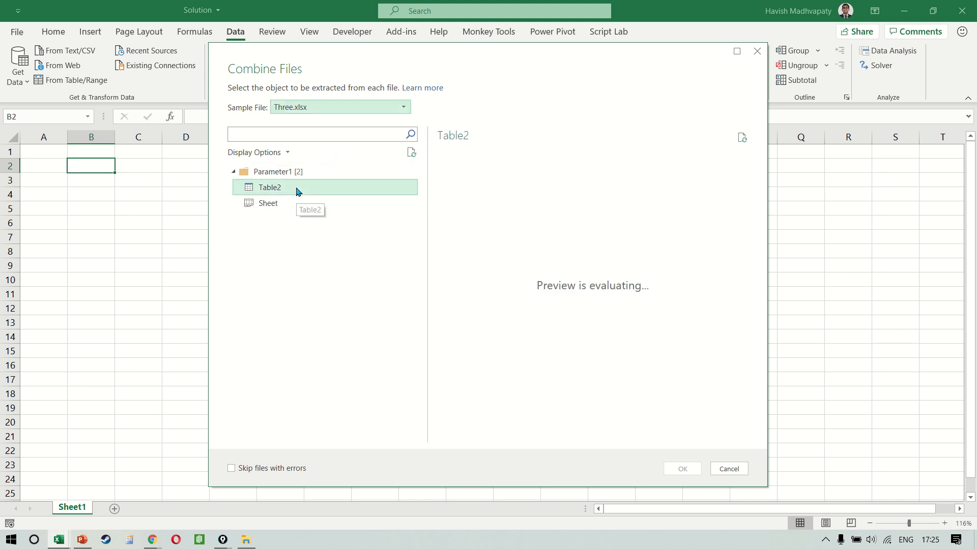
Set the sample file to First file and combine the files using the Sheet object
click(322, 106)
click(321, 120)
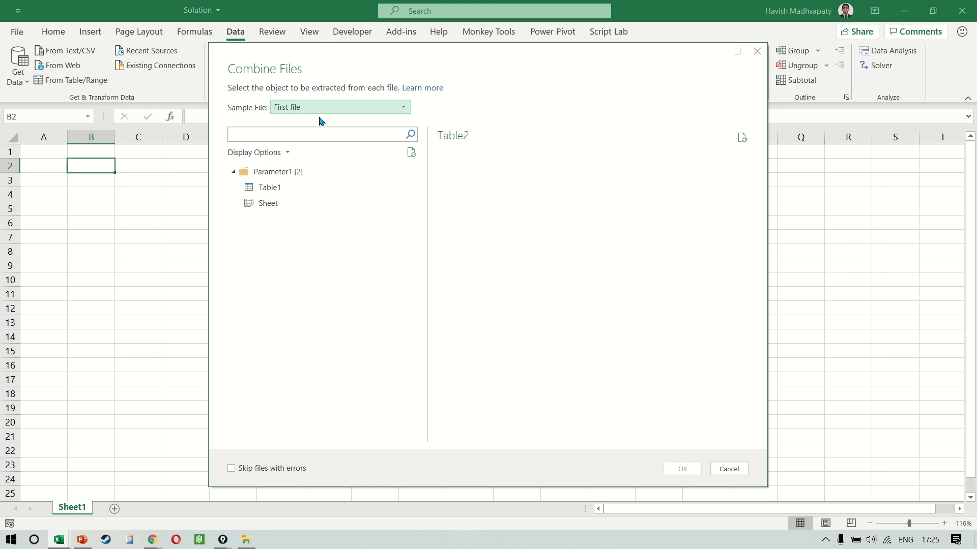
click(299, 212)
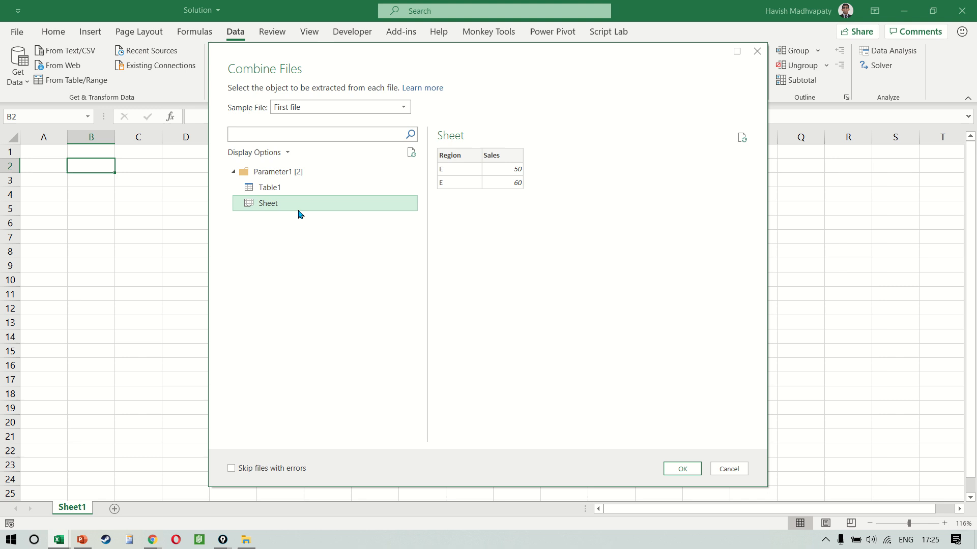
click(681, 466)
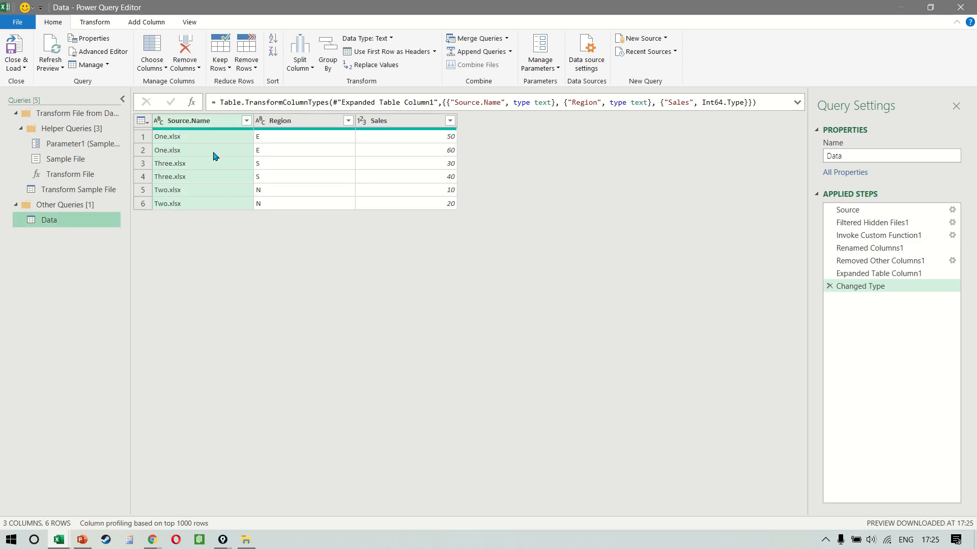
Examine the Source.Name, Region and Sales columns of the combined Data query
click(207, 128)
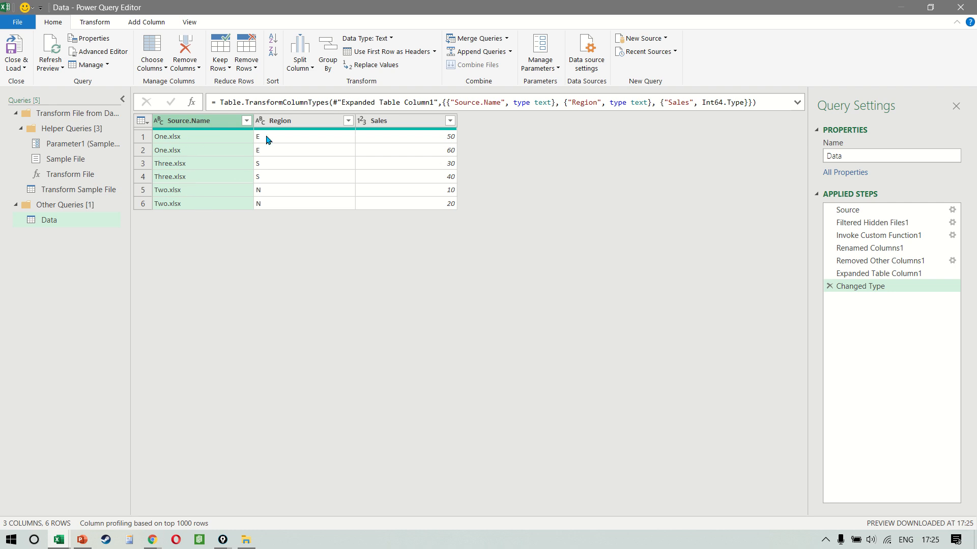
click(282, 134)
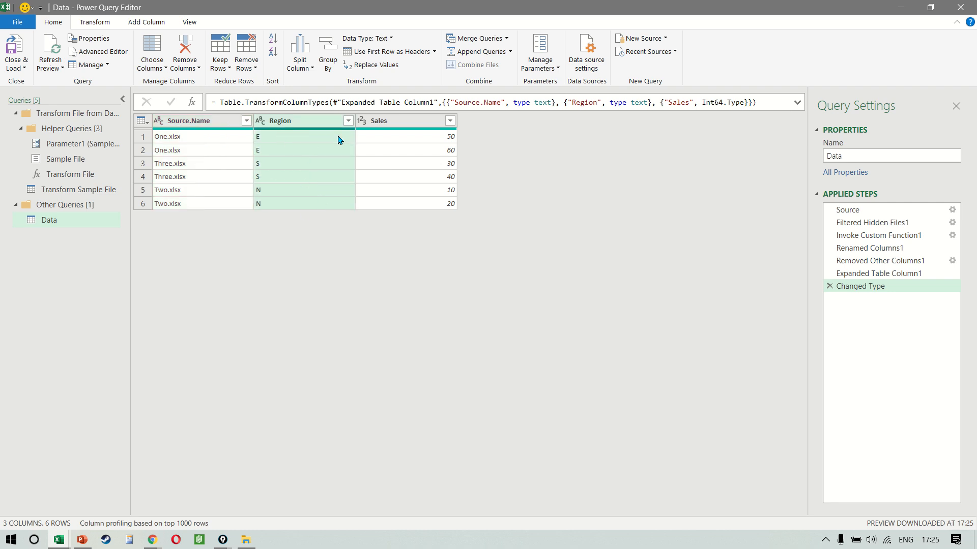
click(402, 129)
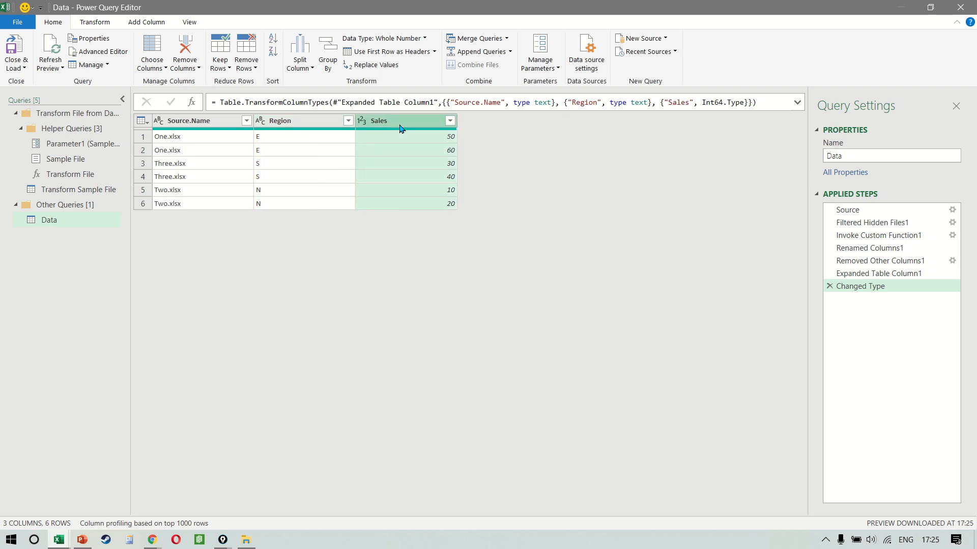
click(193, 142)
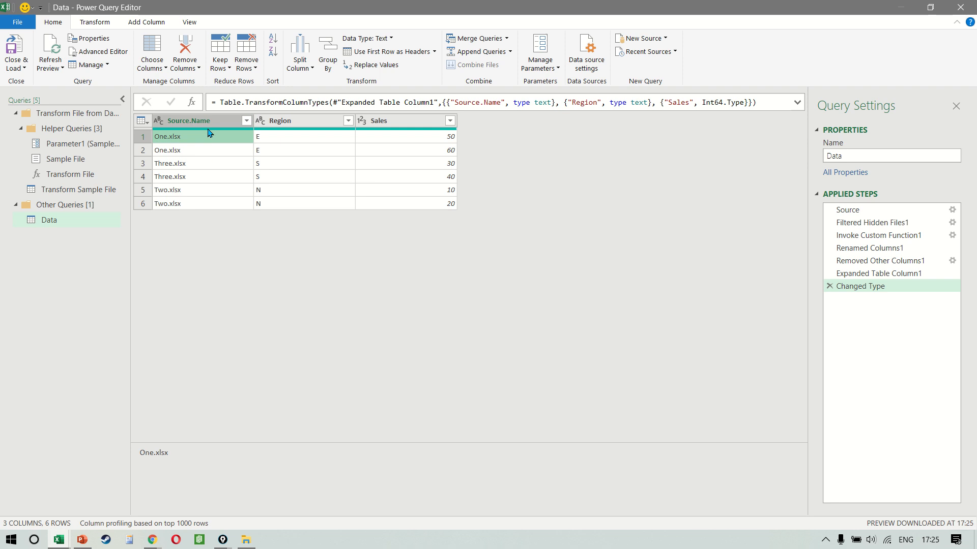
click(210, 124)
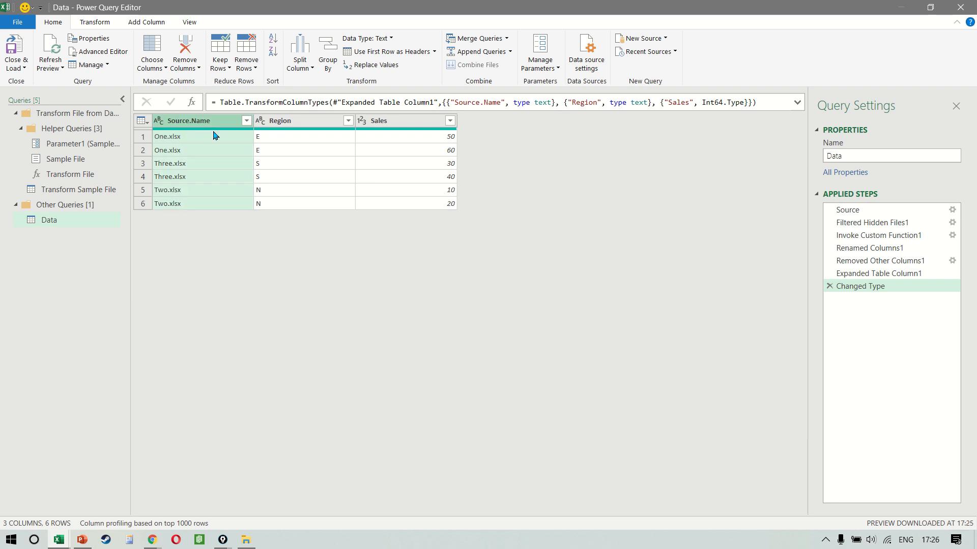
Close and load the combined Data query into the Solution workbook
click(17, 45)
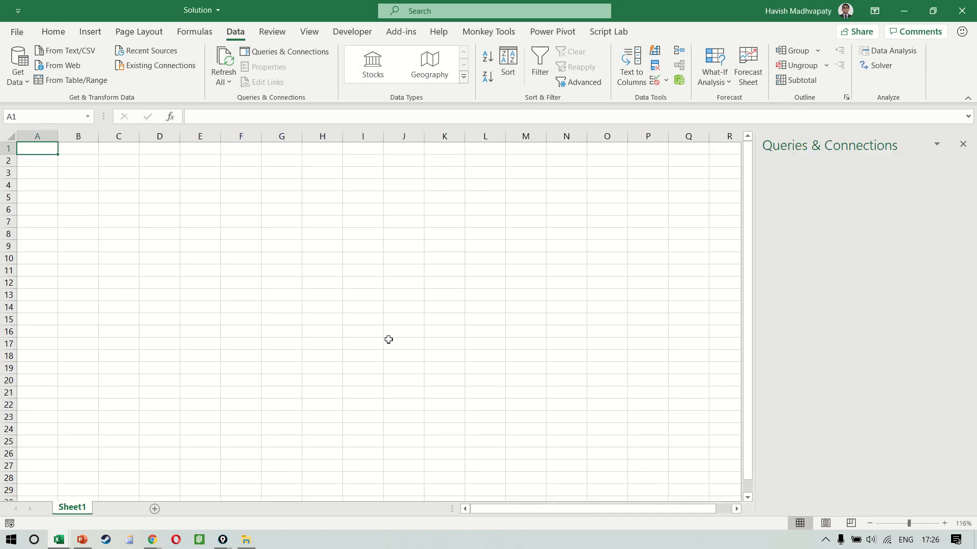
click(95, 187)
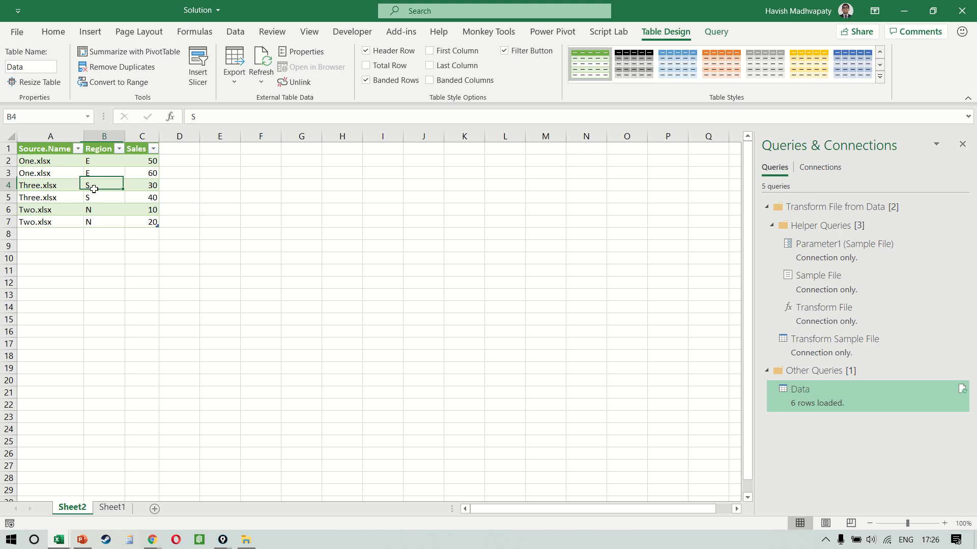
Open workbook One from the Data folder, change the Sales value in B3 to 160 and save the workbook
key(alt+Tab)
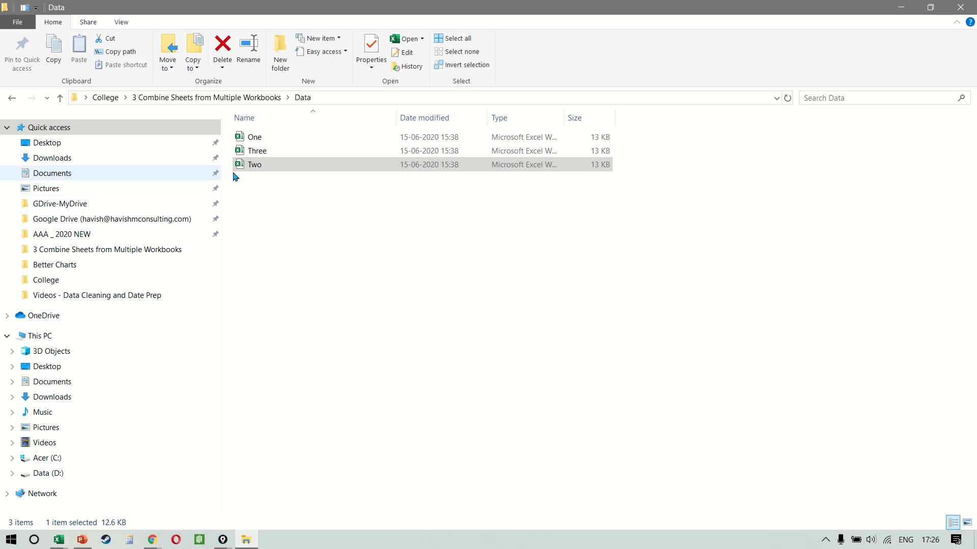
click(264, 139)
key(alt+Tab)
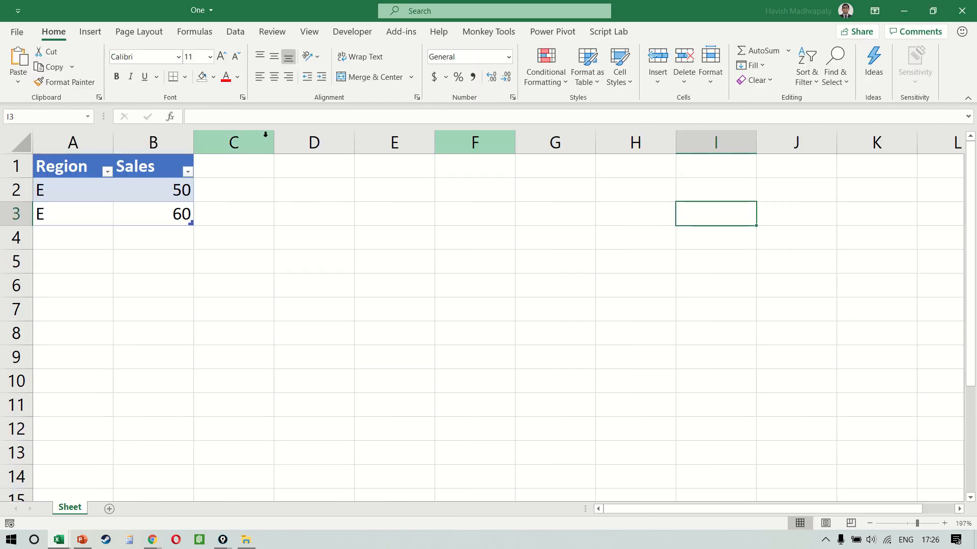
key(Left)
key(Left)
key(Left)
key(Left)
key(Left)
key(Left)
key(Left)
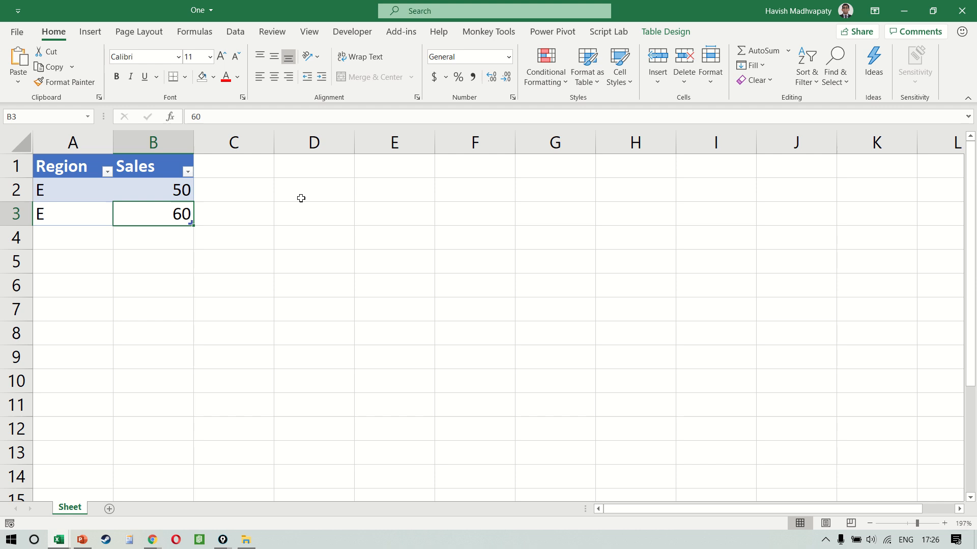
text(160)
key(Return)
key(ctrl+s)
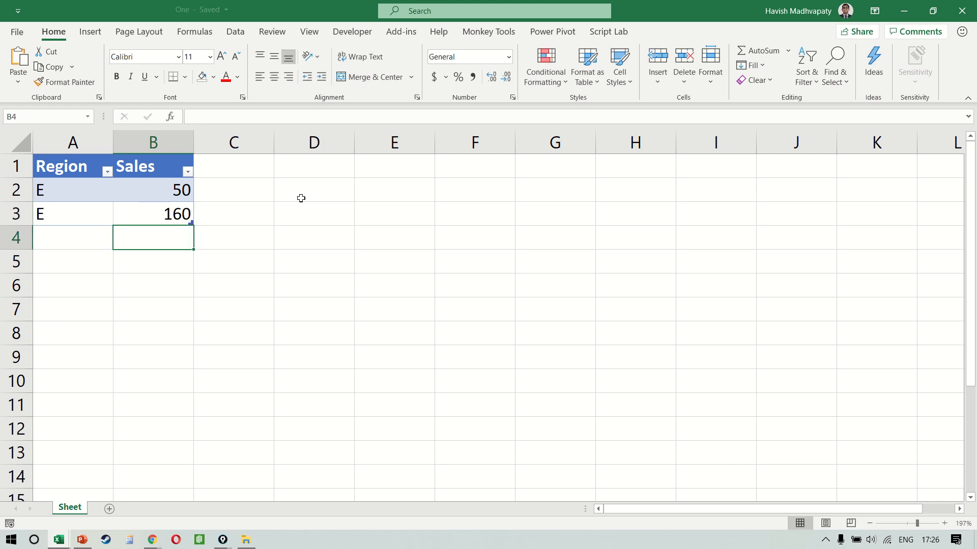
Refresh the combined table in the Solution workbook and select the second One.xlsx row
key(alt+Tab)
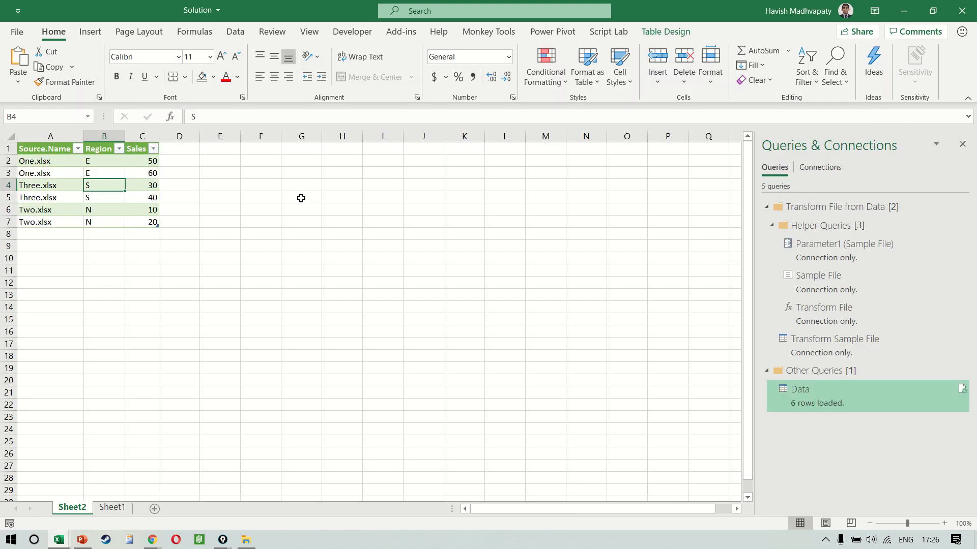
right_click(148, 199)
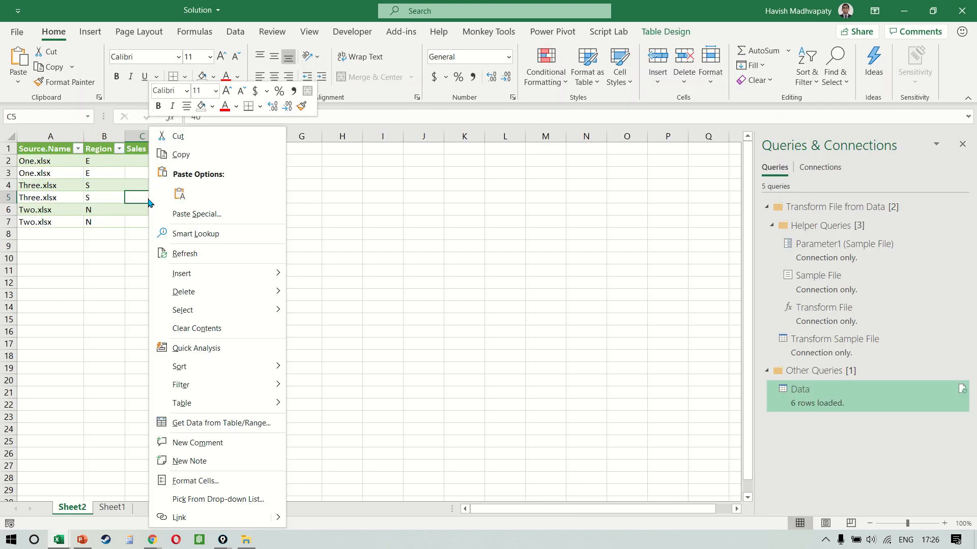
click(266, 264)
click(114, 172)
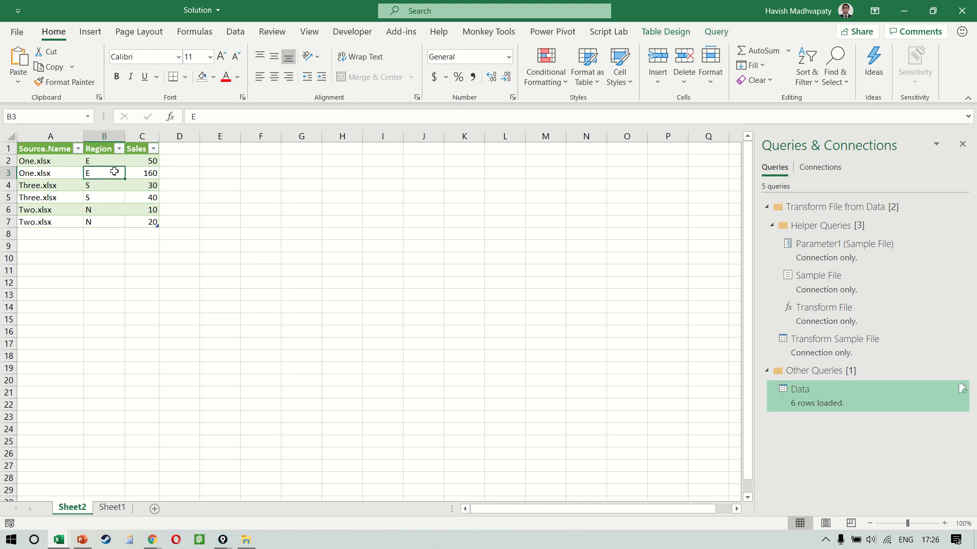
key(shift+space)
Delete the second data row of the table in workbook One
key(alt+Tab)
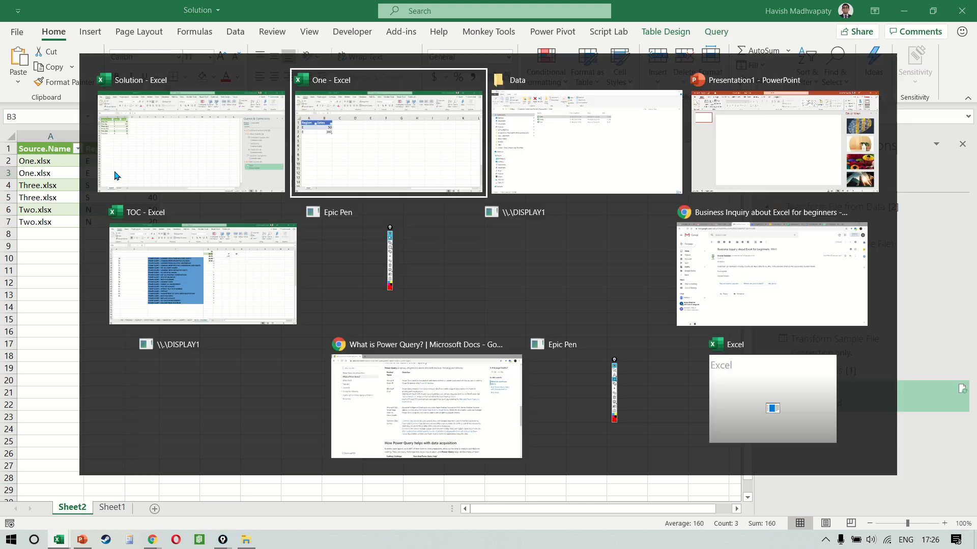
click(141, 211)
key(shift+space)
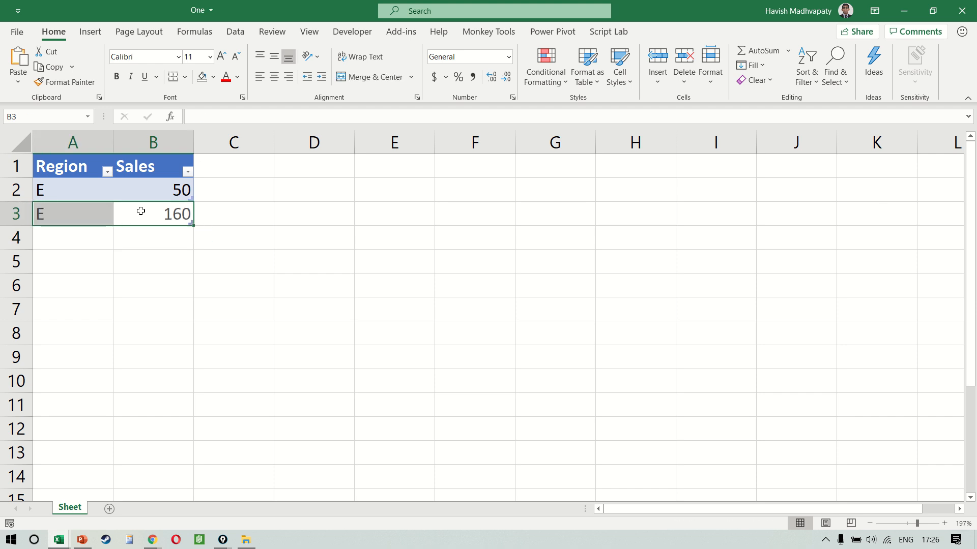
key(ctrl+minus)
Switch back to the Solution workbook and refresh the combined table after the row deletion in workbook One
key(alt+Tab)
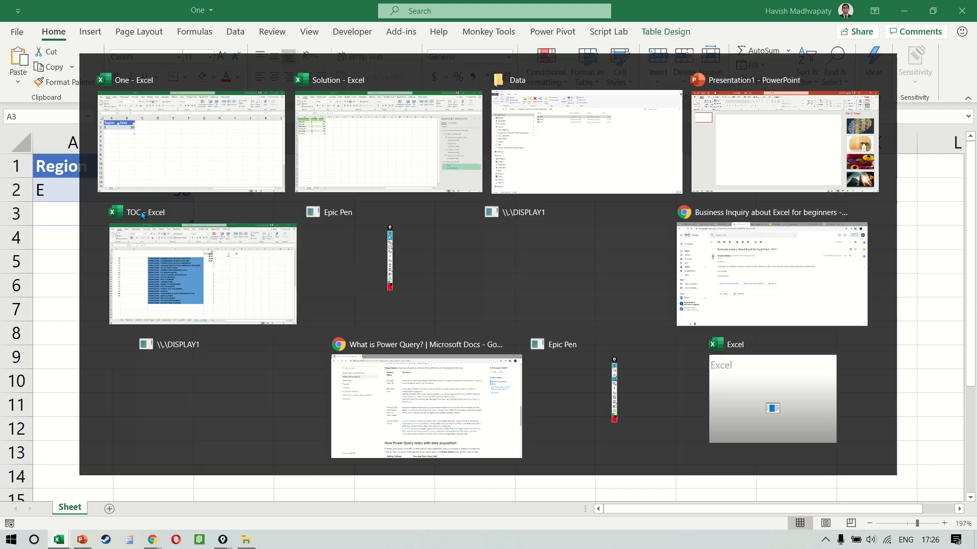
right_click(123, 199)
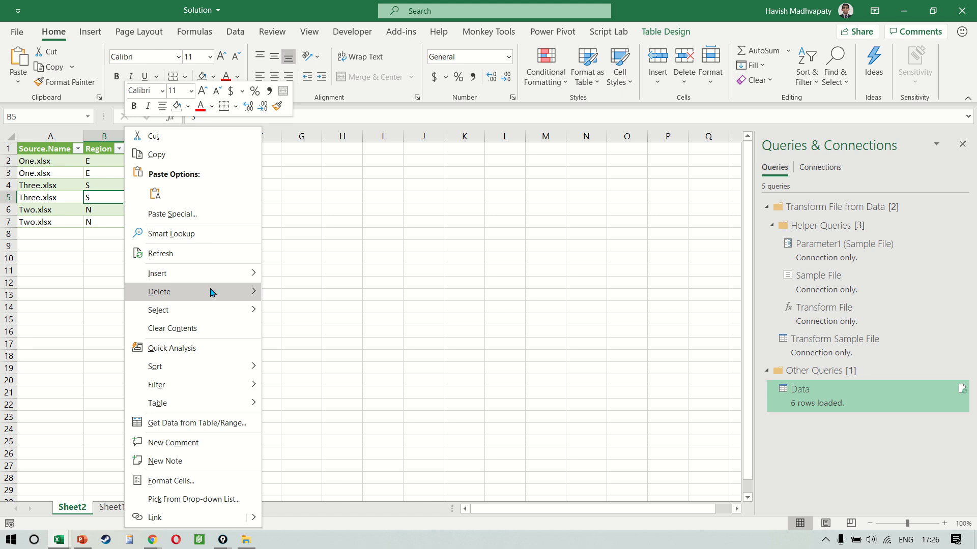
click(210, 251)
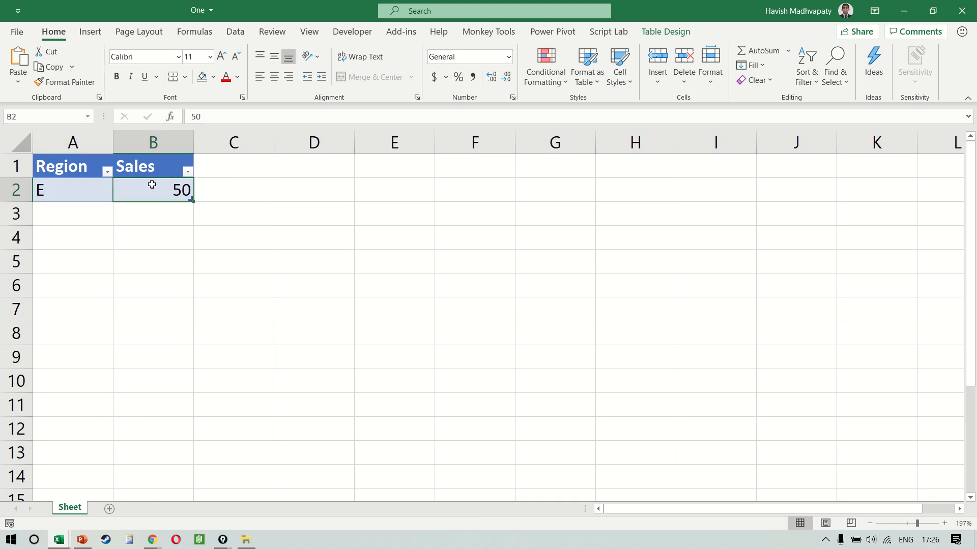
Add a row with Region E and Sales 60 to the table in workbook One, then save and close the workbook
text(E	160)
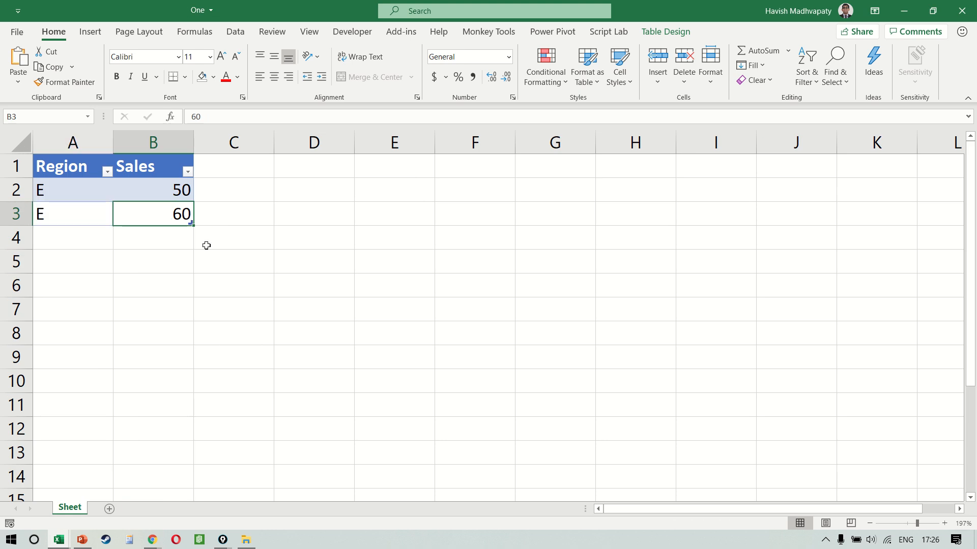
key(ctrl+s)
click(960, 13)
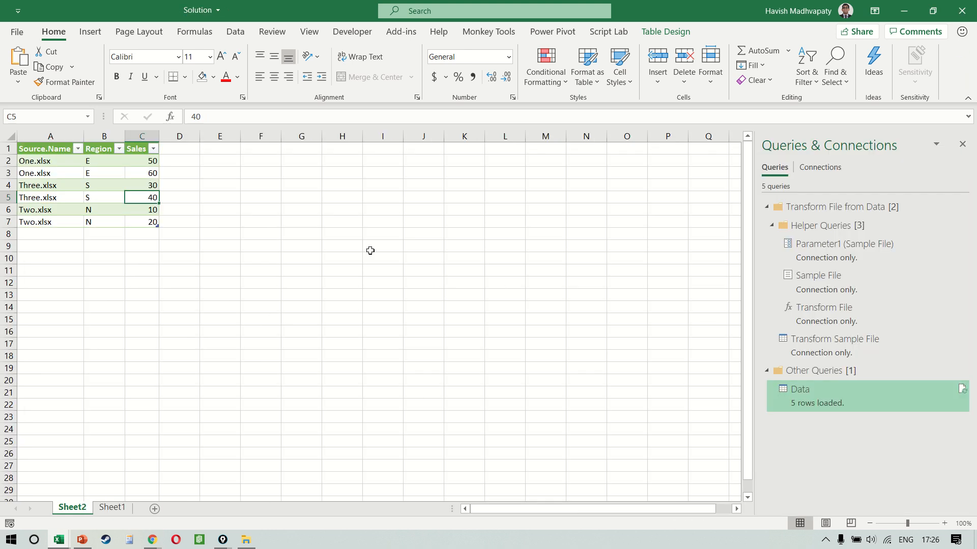
Save the Solution workbook and return to cell A1 of the combined table
click(100, 211)
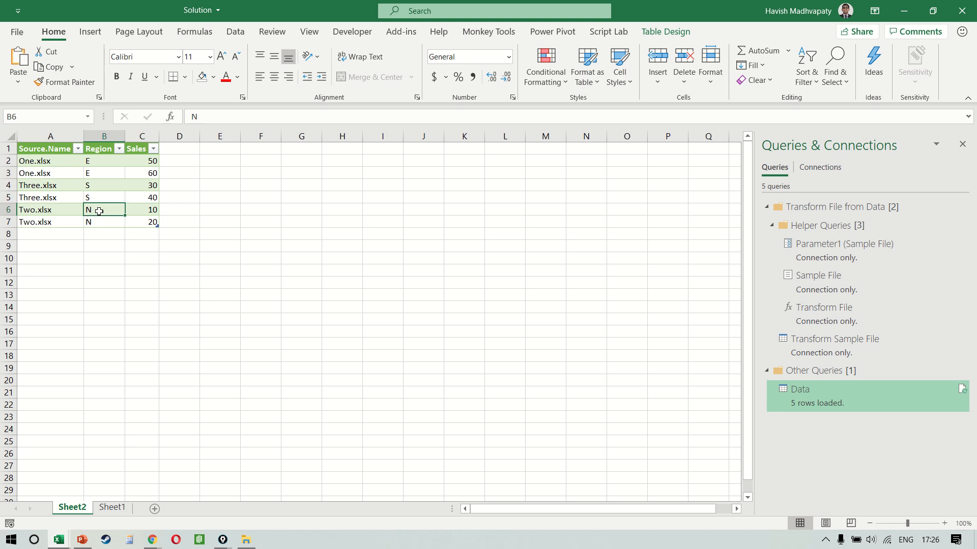
ctrl+scroll(99, 211, up, 4)
key(ctrl+s)
key(ctrl+Home)
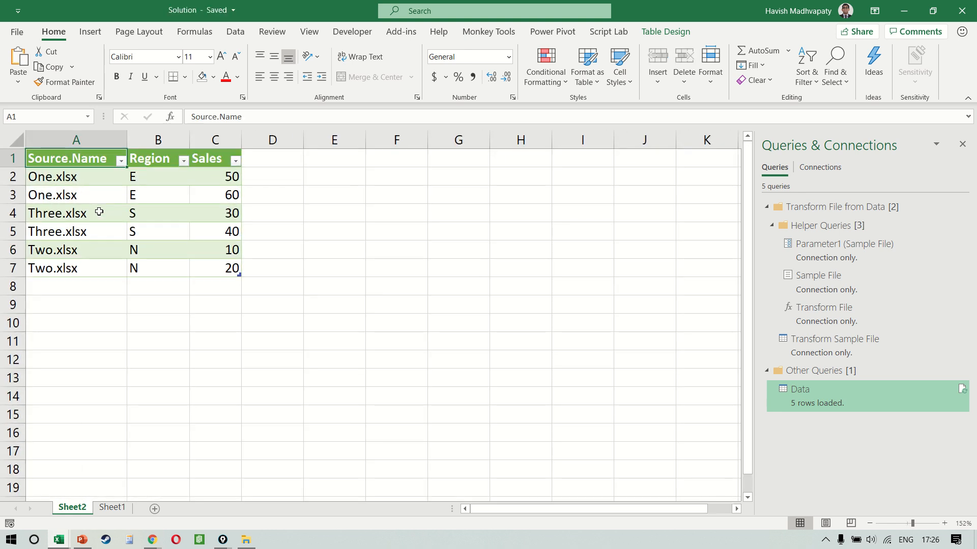
Remove workbook Three from the Data folder and refresh the combined table in the Solution workbook
key(alt+Tab)
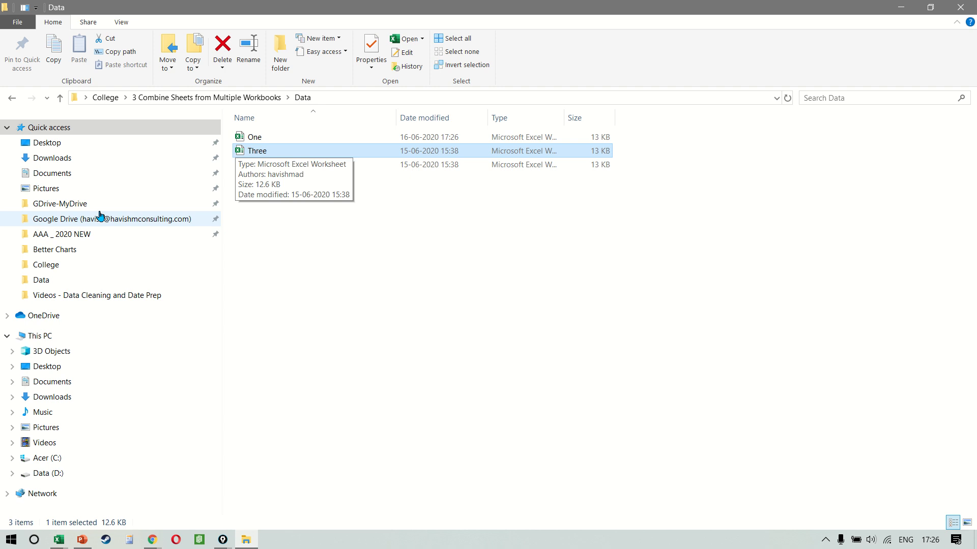
key(alt+Tab)
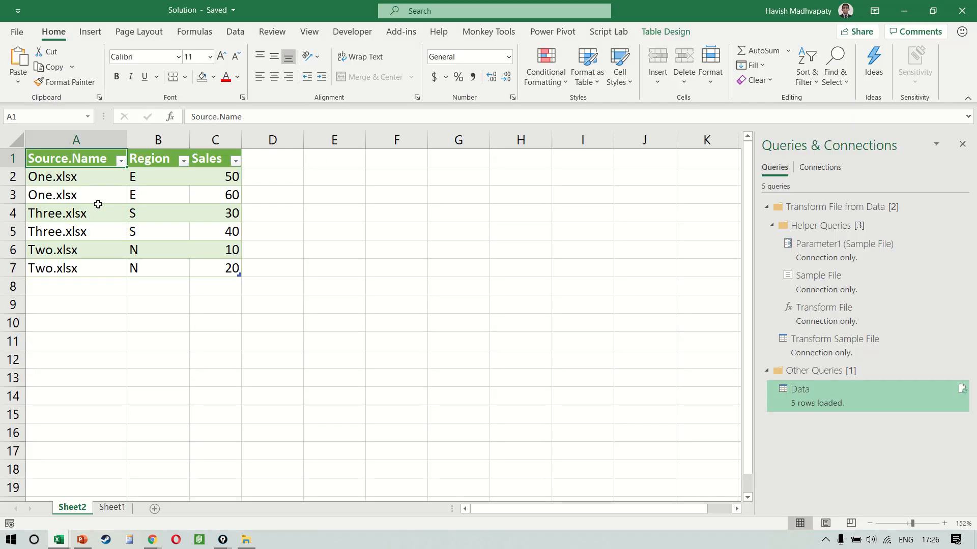
right_click(98, 204)
click(179, 254)
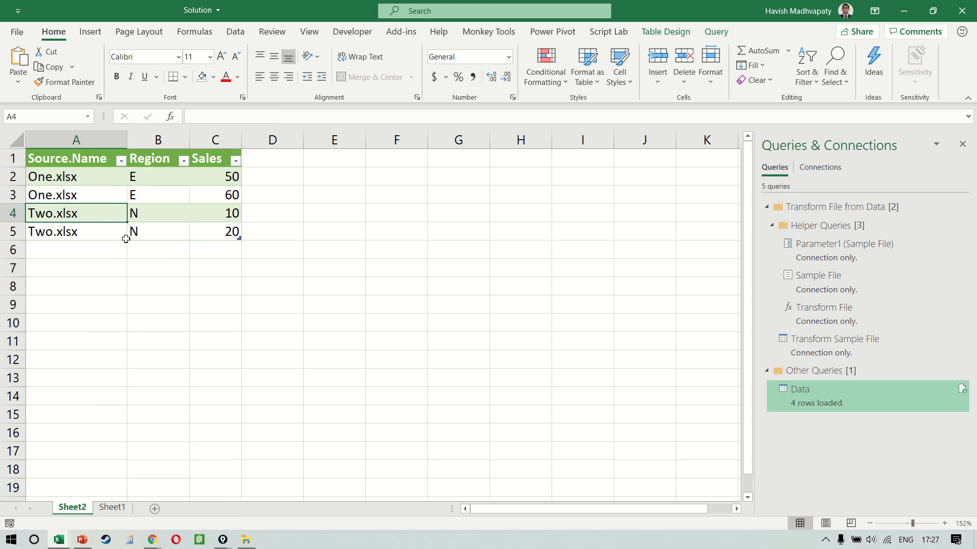
Undo the removal of workbook Three from the Data folder
key(alt+Tab)
key(ctrl+z)
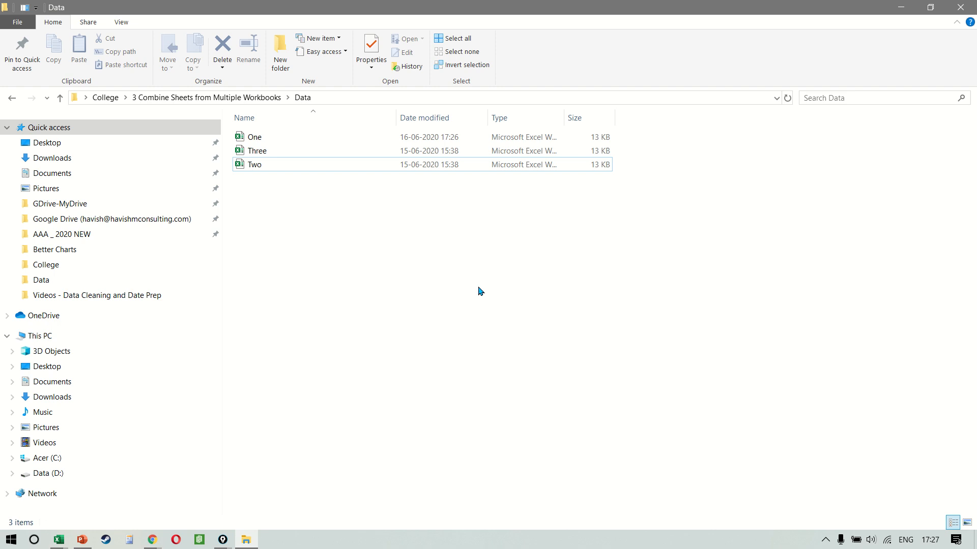
Duplicate workbook Two in the Data folder and rename the copy to Four
click(331, 164)
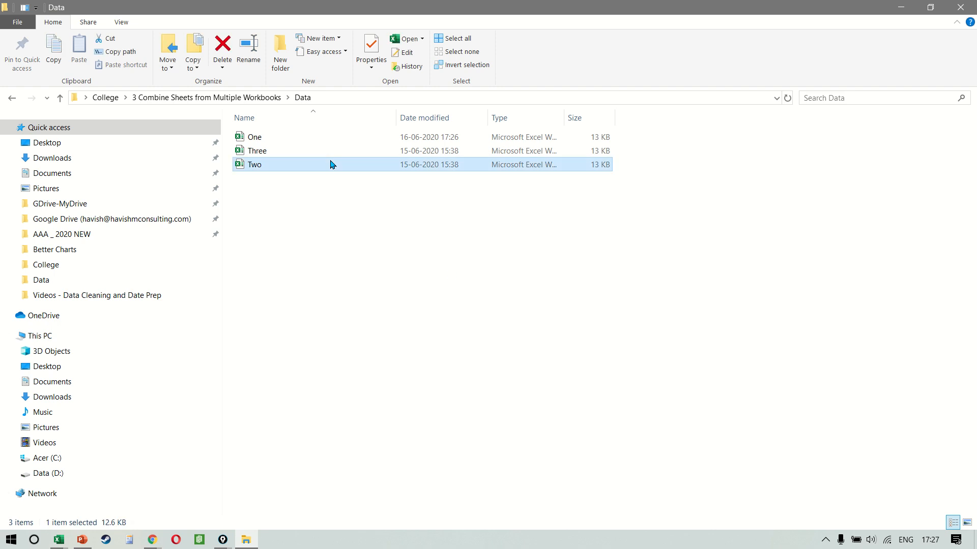
key(ctrl+c)
key(ctrl+v)
key(F2)
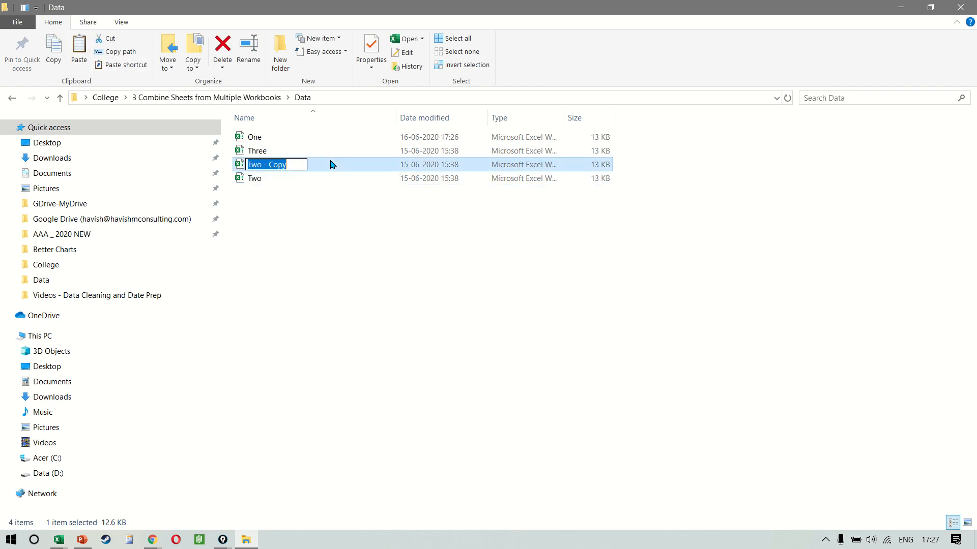
text(Four)
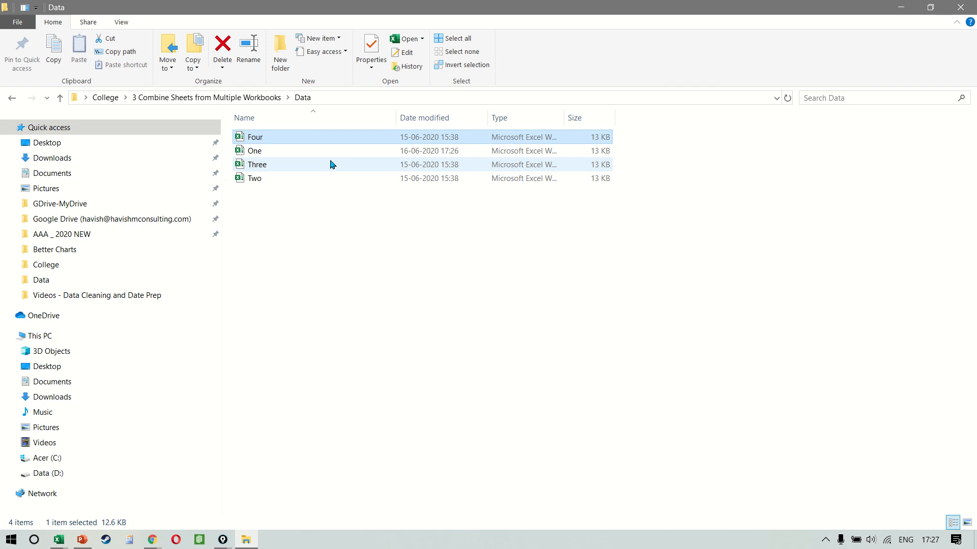
Set both Region entries, A2 and A3, to SW in workbook Four
key(alt+Tab)
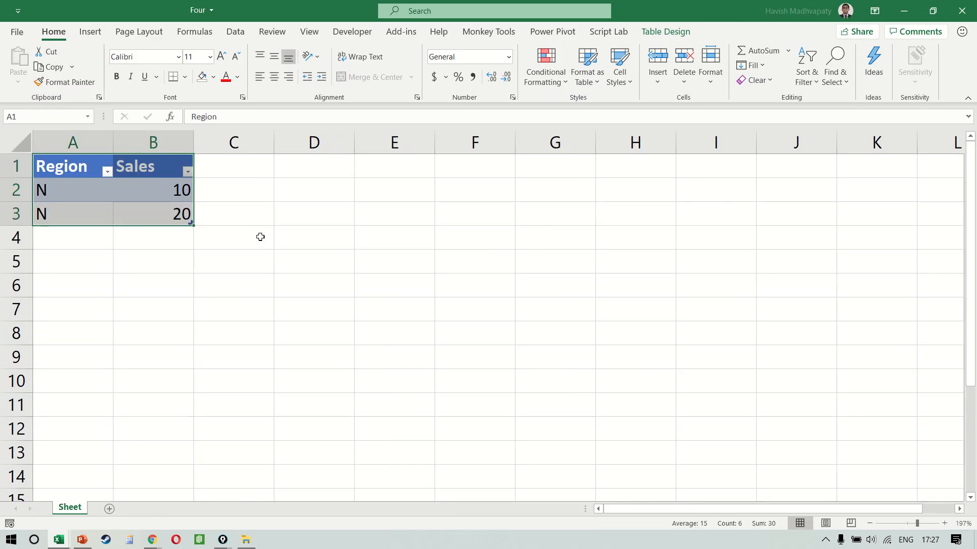
click(87, 205)
key(Up)
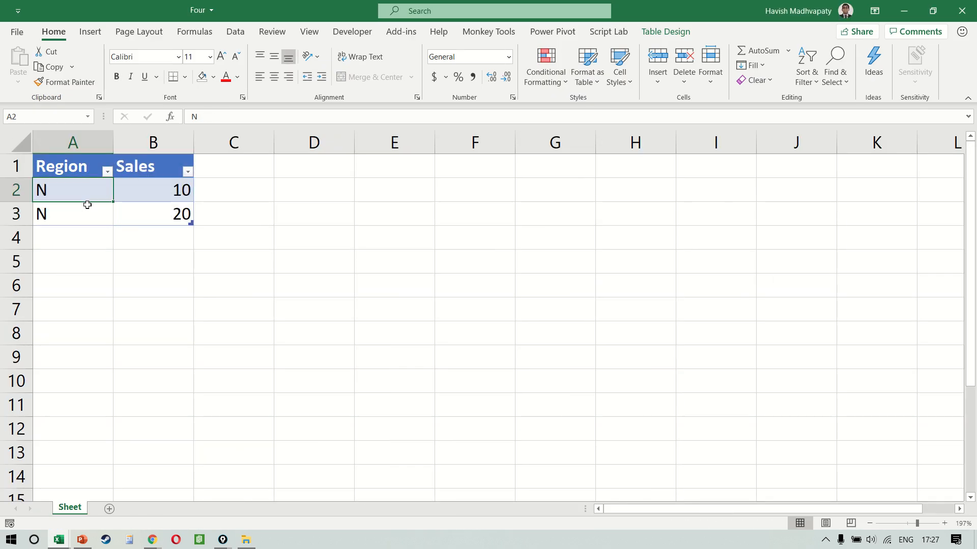
text(sw)
key(Return)
key(Caps_Lock)
key(Up)
text(SW)
key(Up)
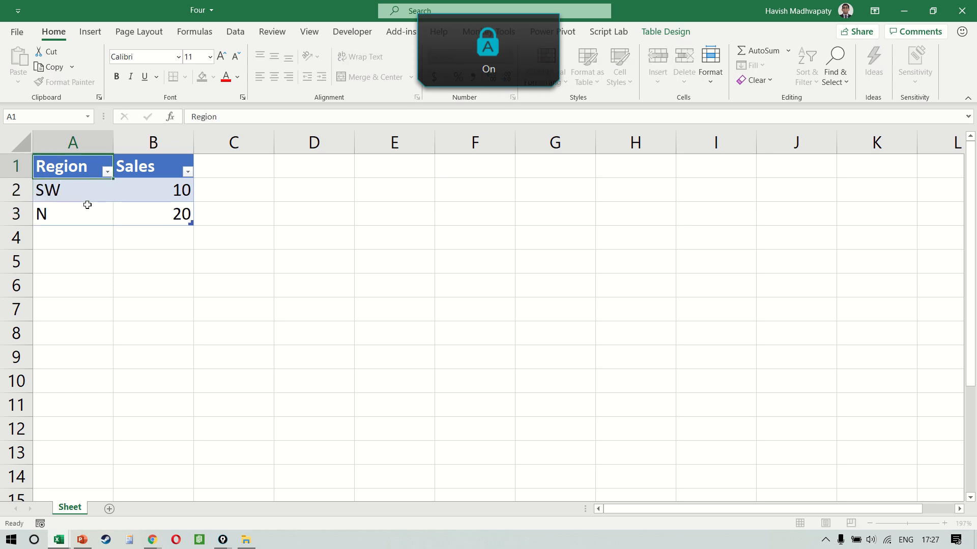
key(Down)
key(Down)
text(SW)
key(Tab)
Set the Sales values in B2 and B3 of workbook Four to 100 and 200, and save the workbook
key(Up)
text(10)
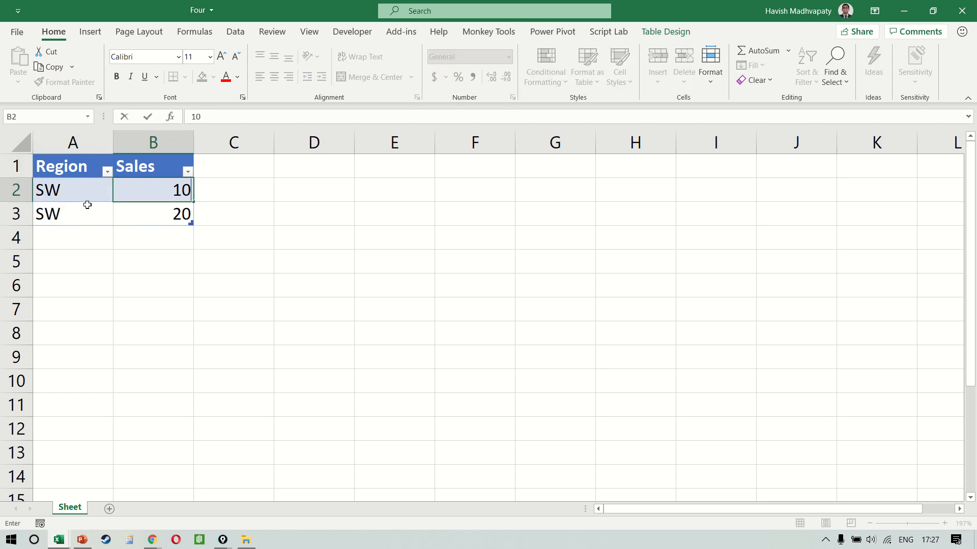
text(0)
key(Return)
text(200)
key(Return)
key(ctrl+s)
Refresh the combined table in the Solution workbook and check the rows from Four.xlsx and the other files
key(alt+Tab)
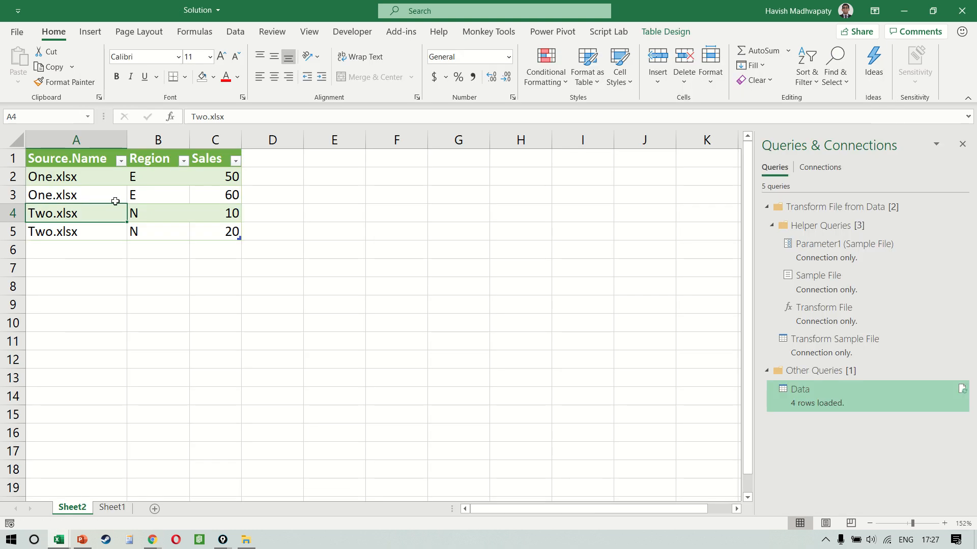
right_click(107, 202)
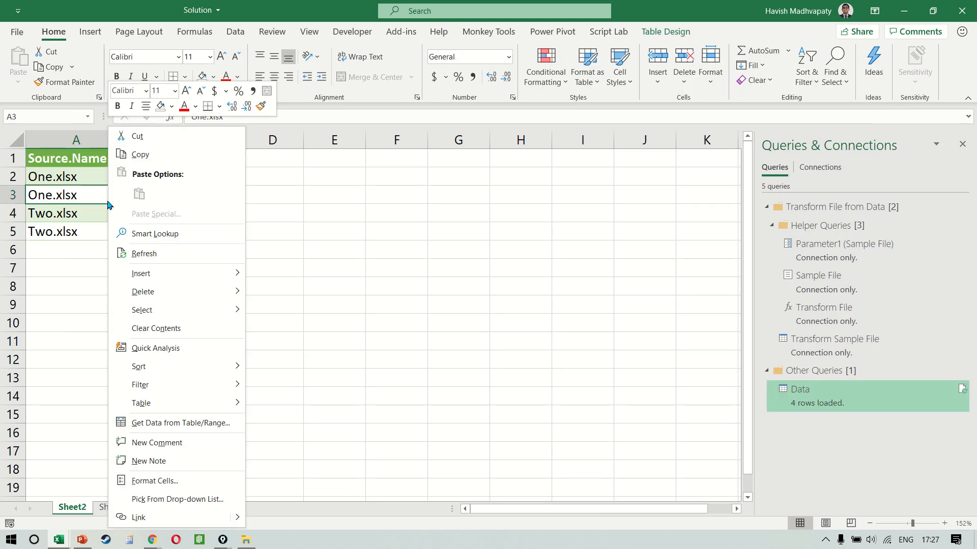
click(209, 256)
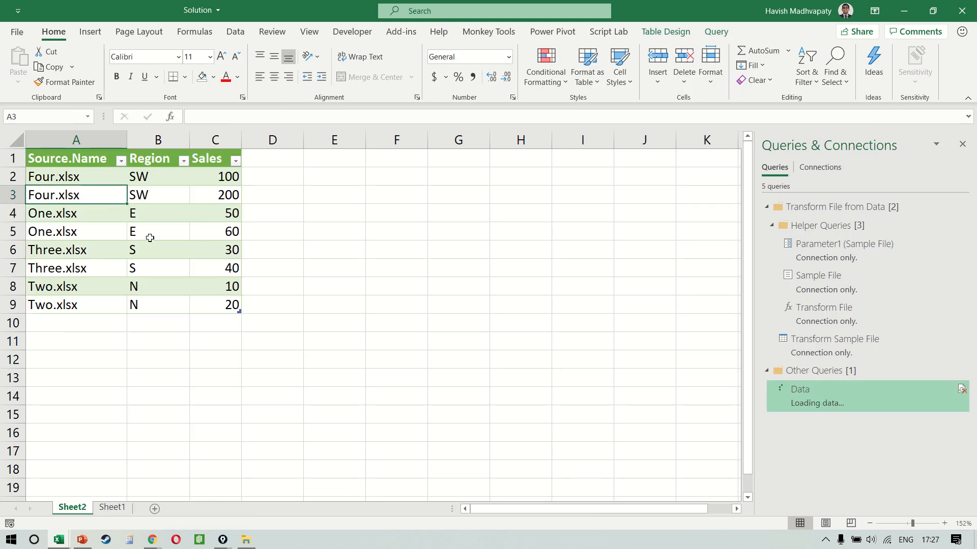
drag(92, 177, 209, 191)
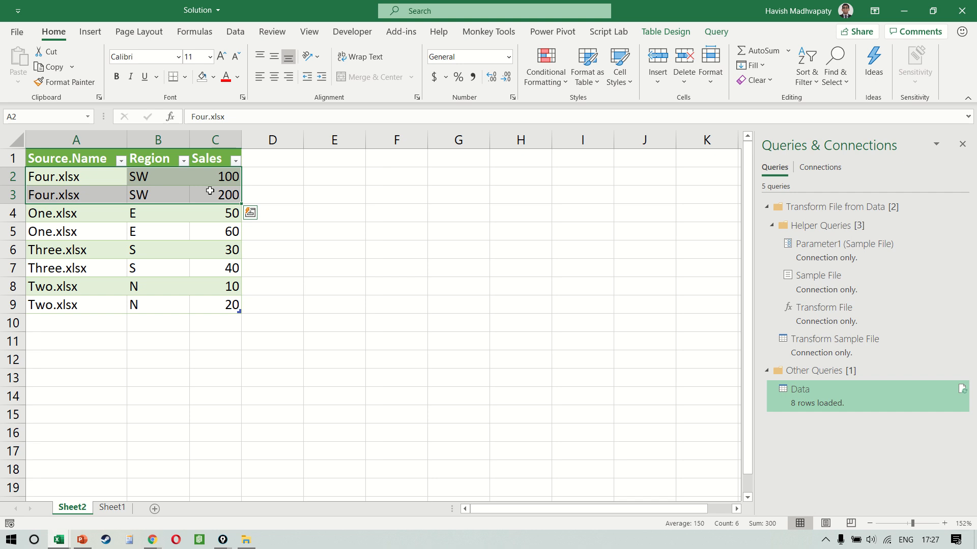
click(193, 300)
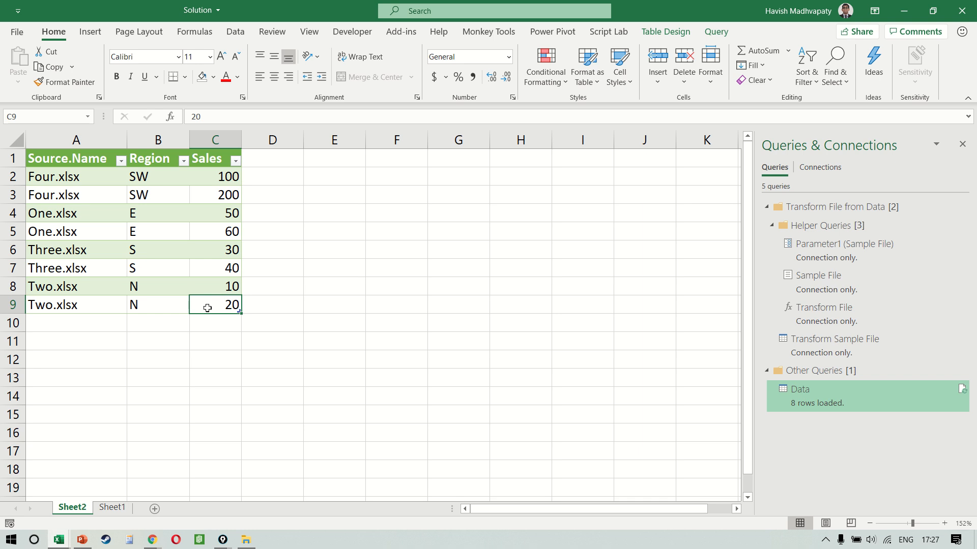
key(ctrl+a)
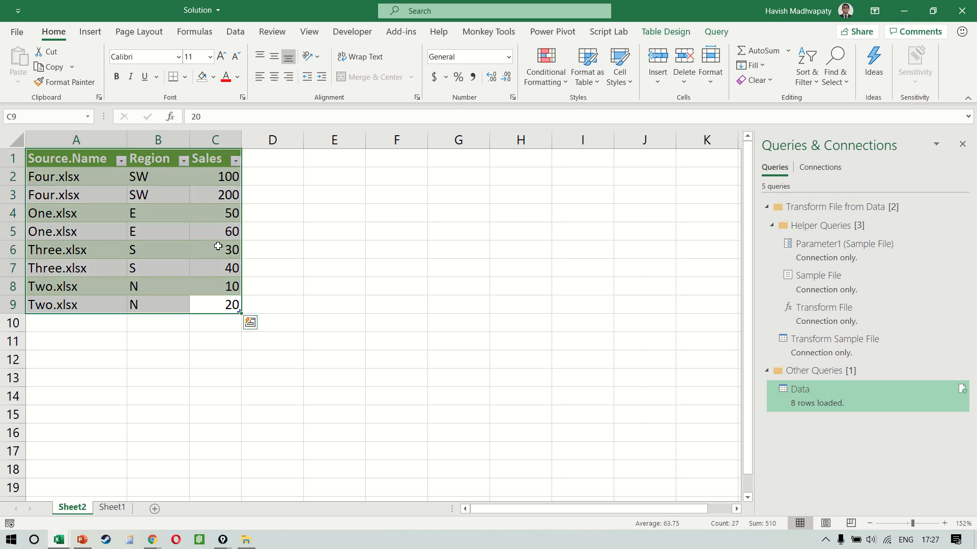